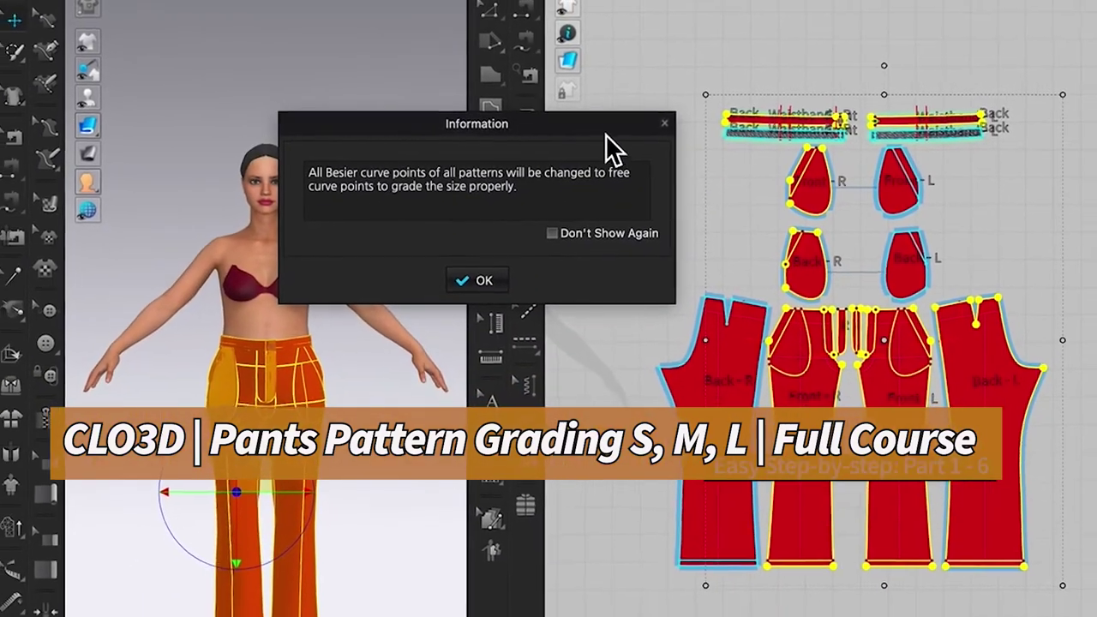
Dismiss CLO3D's curve-points grading notice and open the File menu
left_click(485, 280)
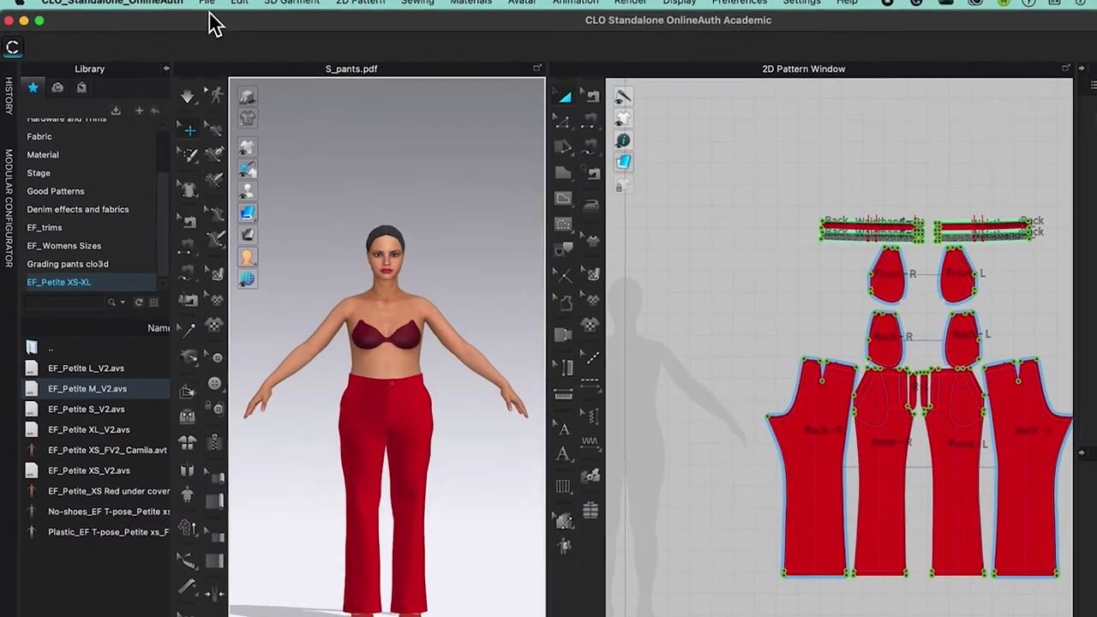
left_click(206, 2)
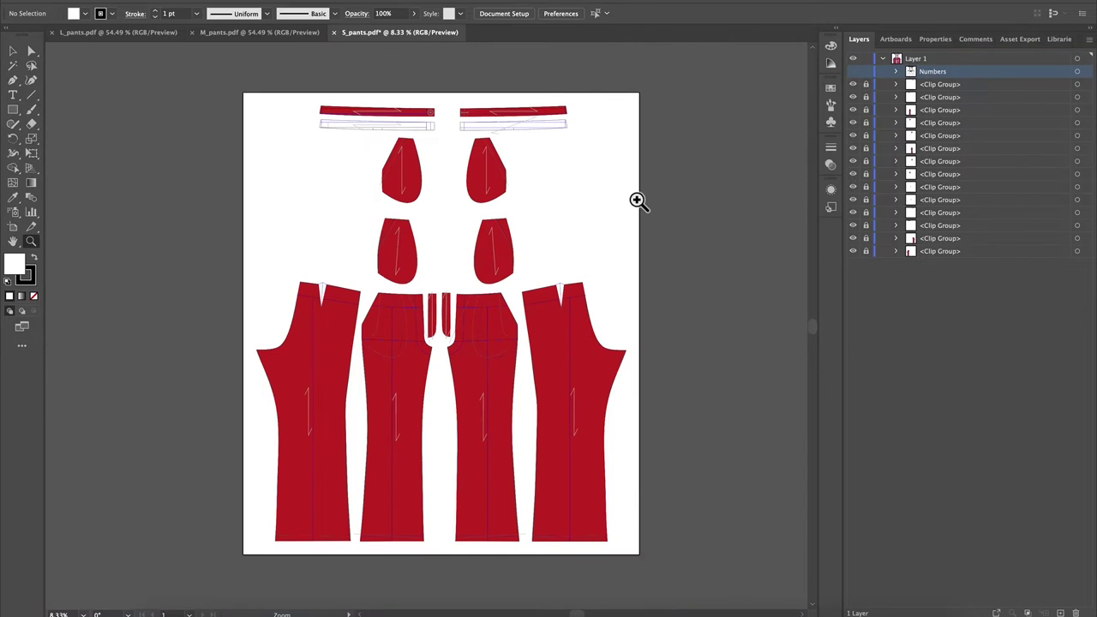
Zoom in on the S_pants pattern pieces
key("ctrl+equal")
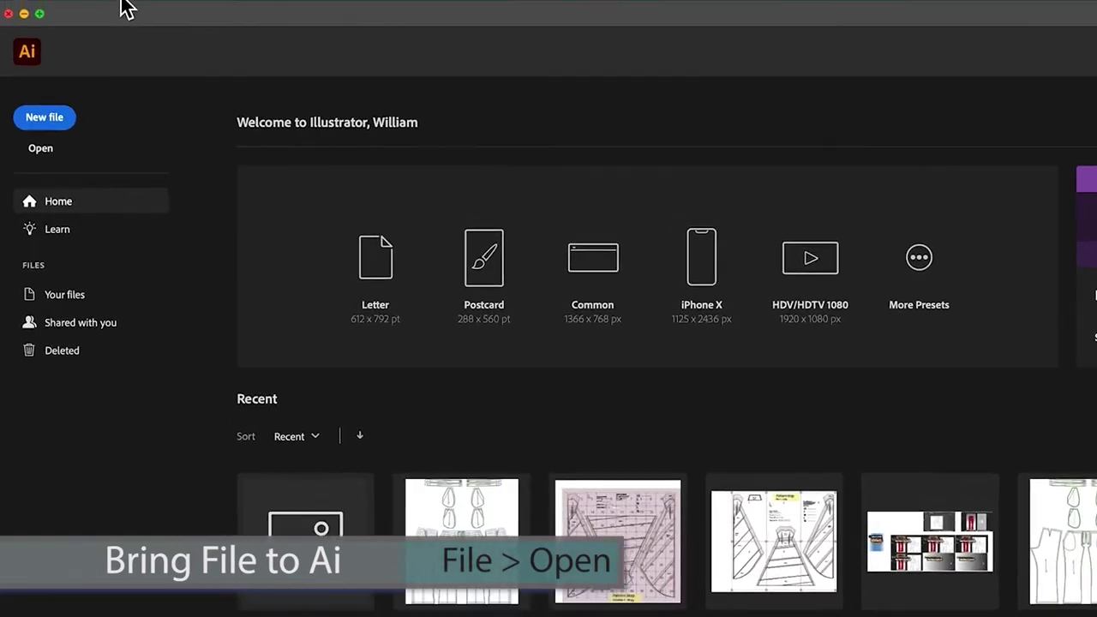
Open L_pants.pdf, M_pants.pdf and S_pants.pdf from Desktop > Pants Grading > Pants sizes S-M-L
left_click(150, 11)
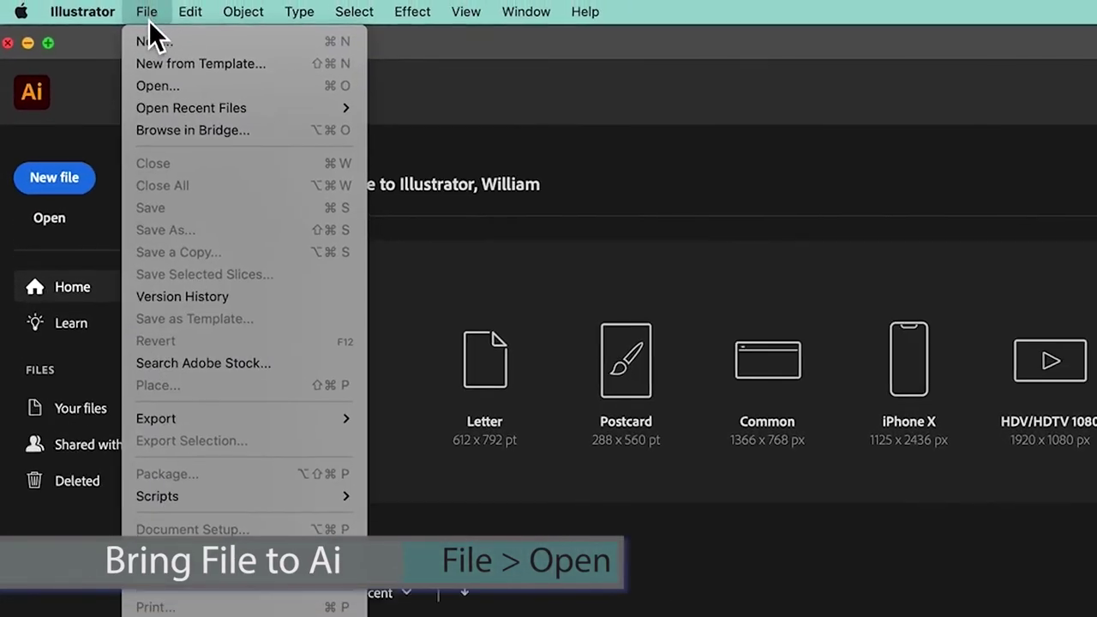
left_click(189, 89)
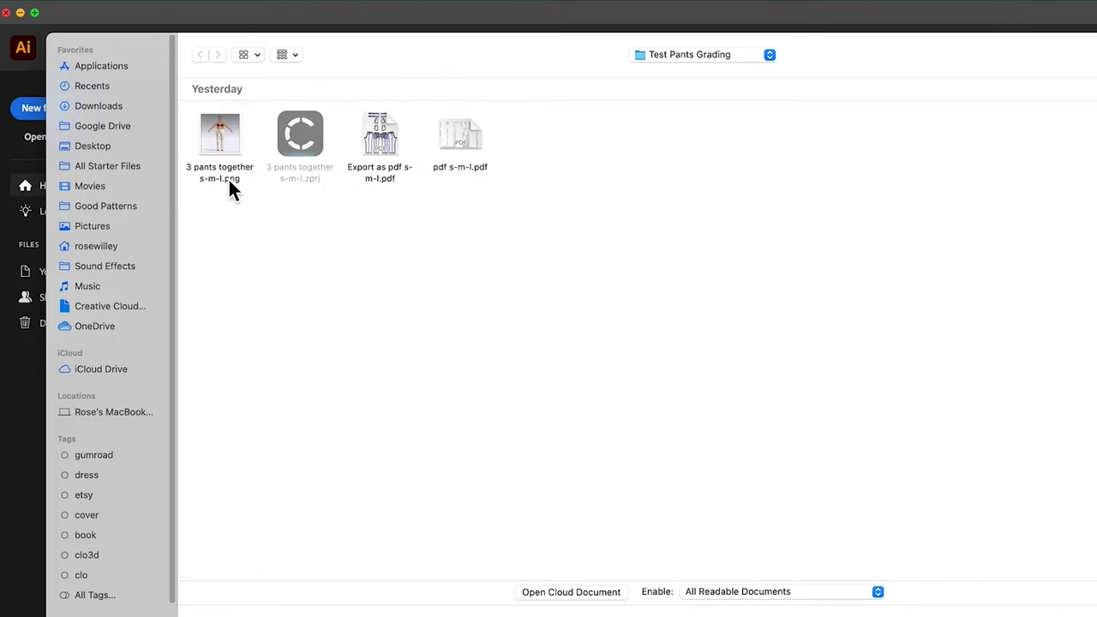
left_click(109, 147)
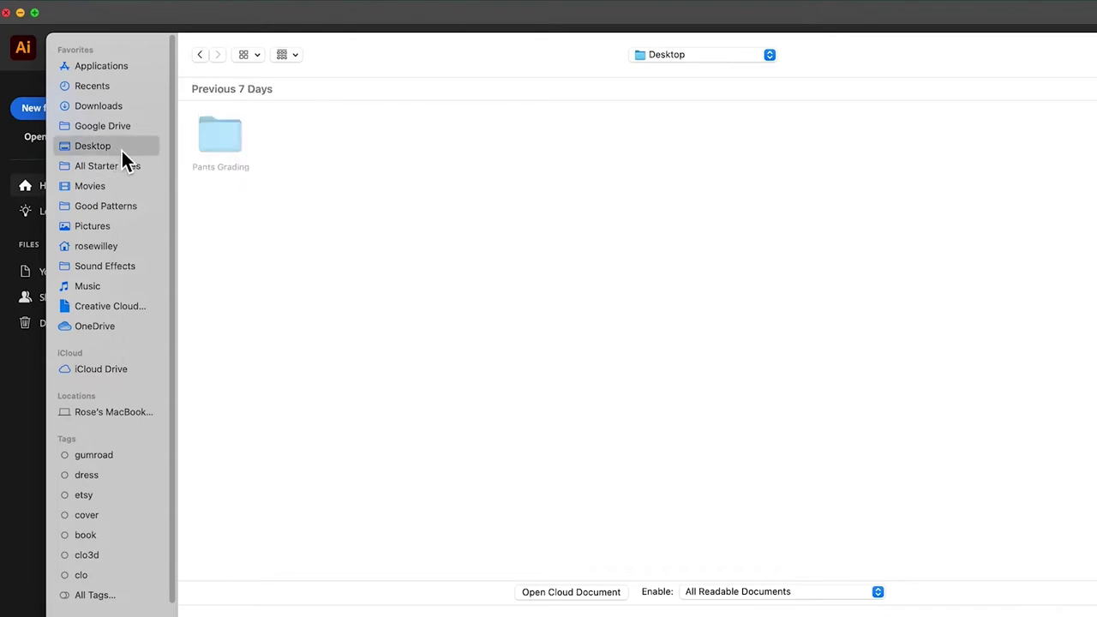
double_click(231, 140)
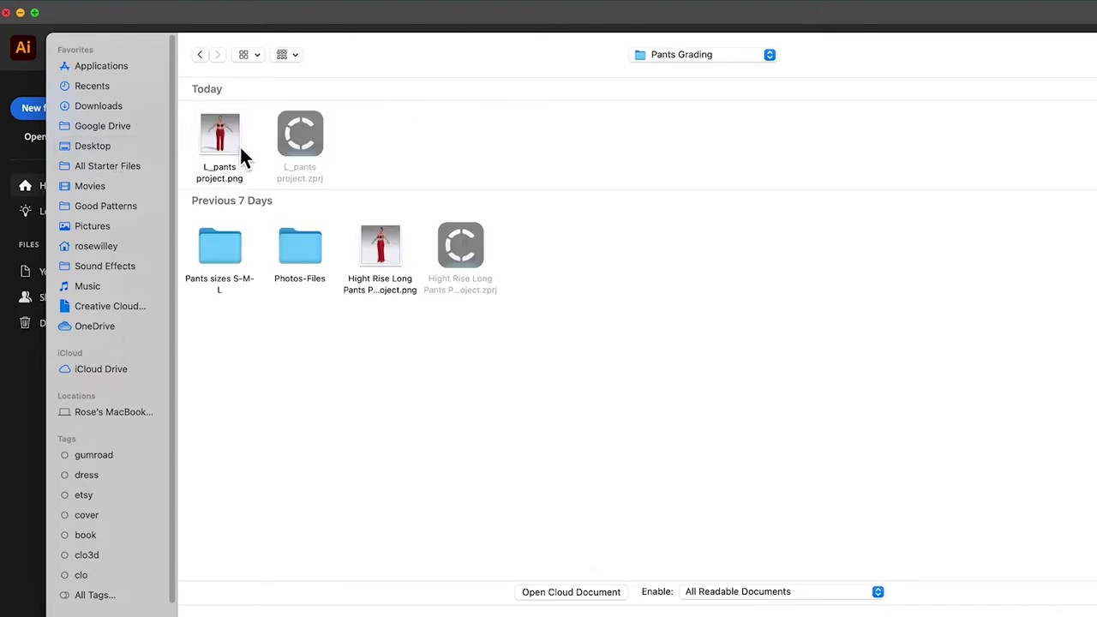
double_click(230, 254)
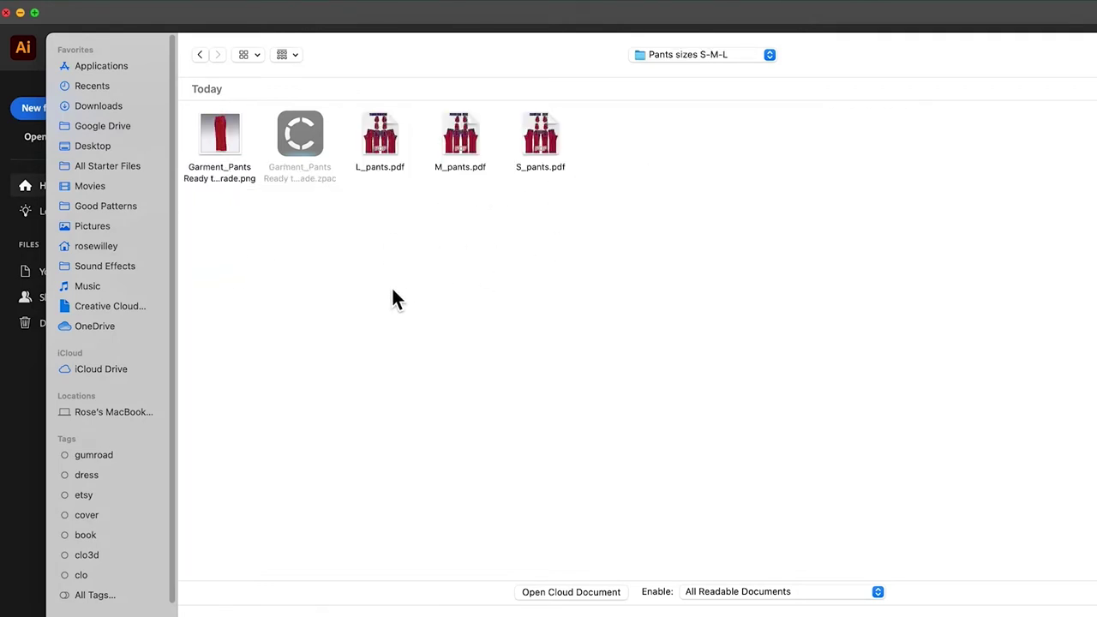
left_click_drag(377, 309, 576, 134)
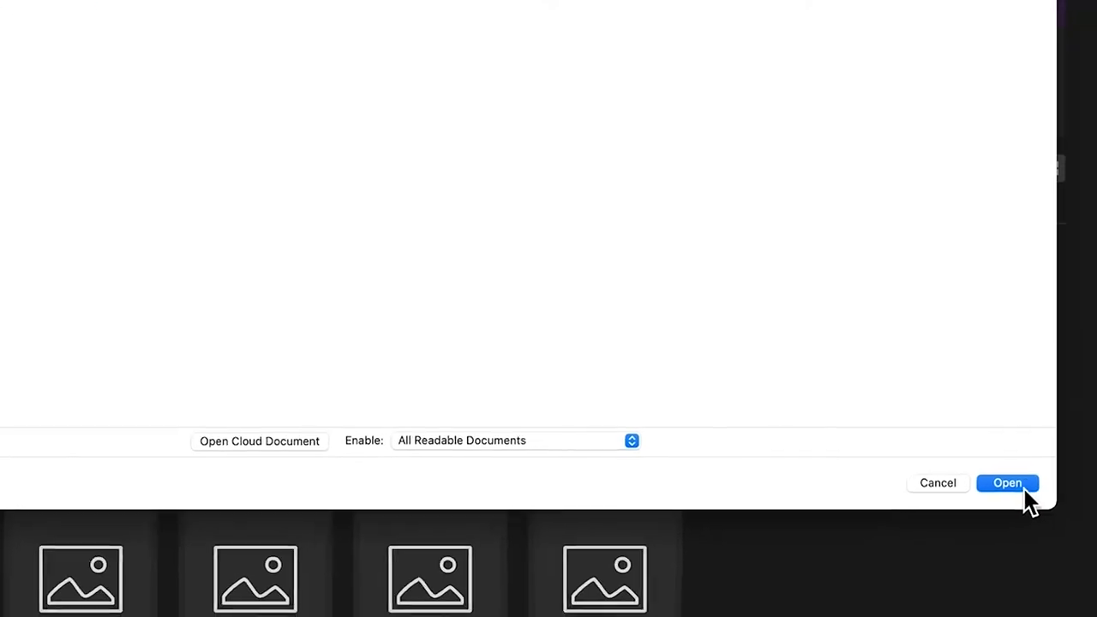
left_click(1019, 485)
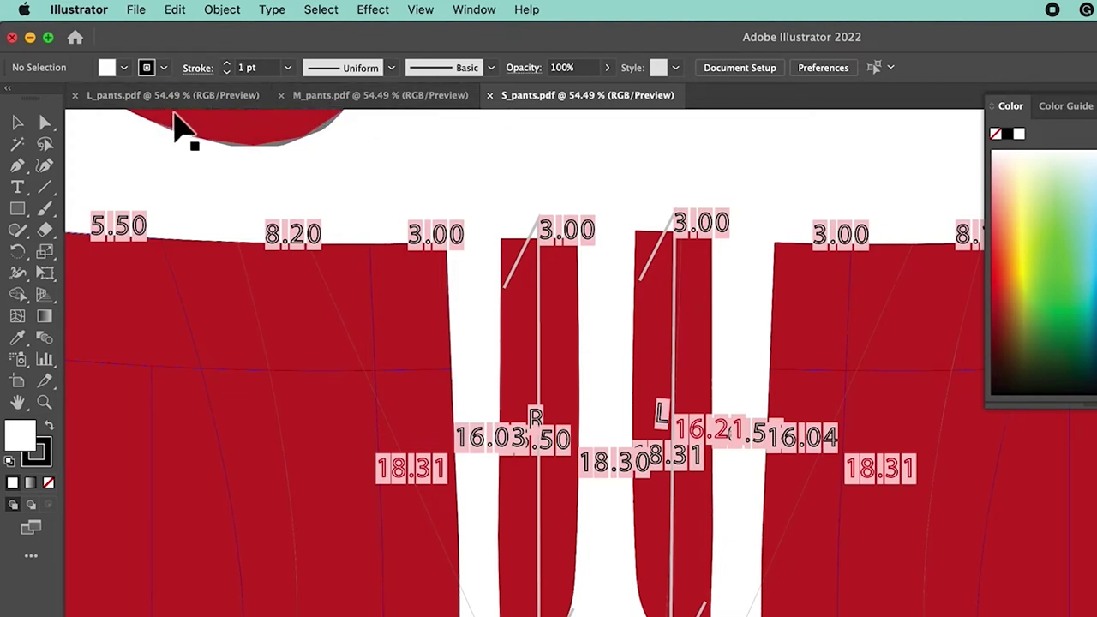
Fit the whole S_pants artboard in the window with Cmd+0
key("super+0")
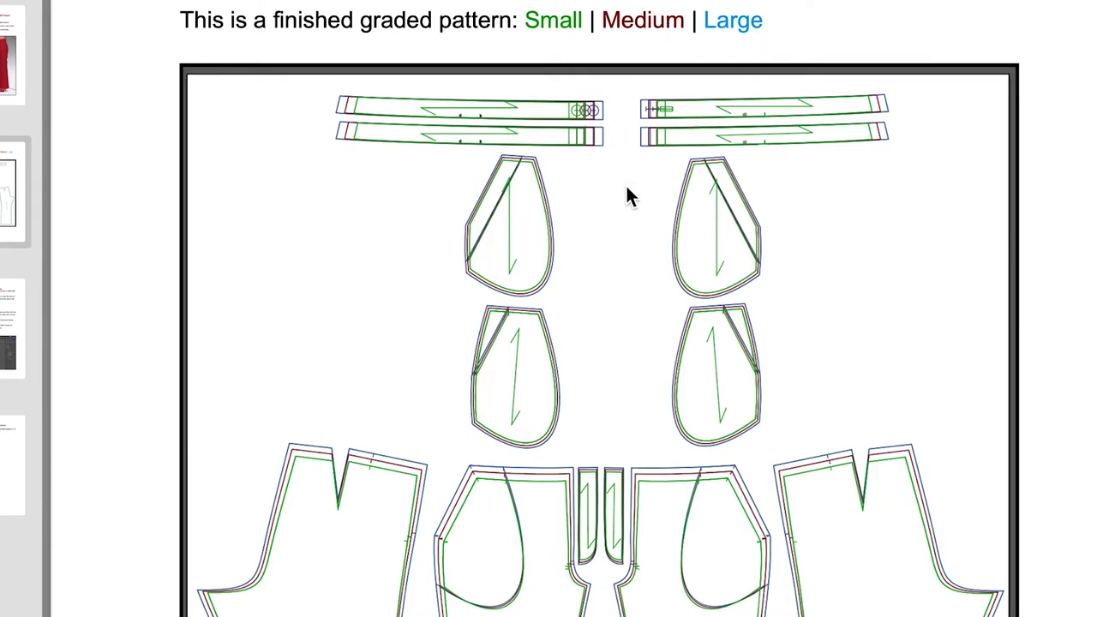
Scroll down the finished graded pattern reference to see the nested Small, Medium and Large outlines
scroll(359, 506, "down", 2)
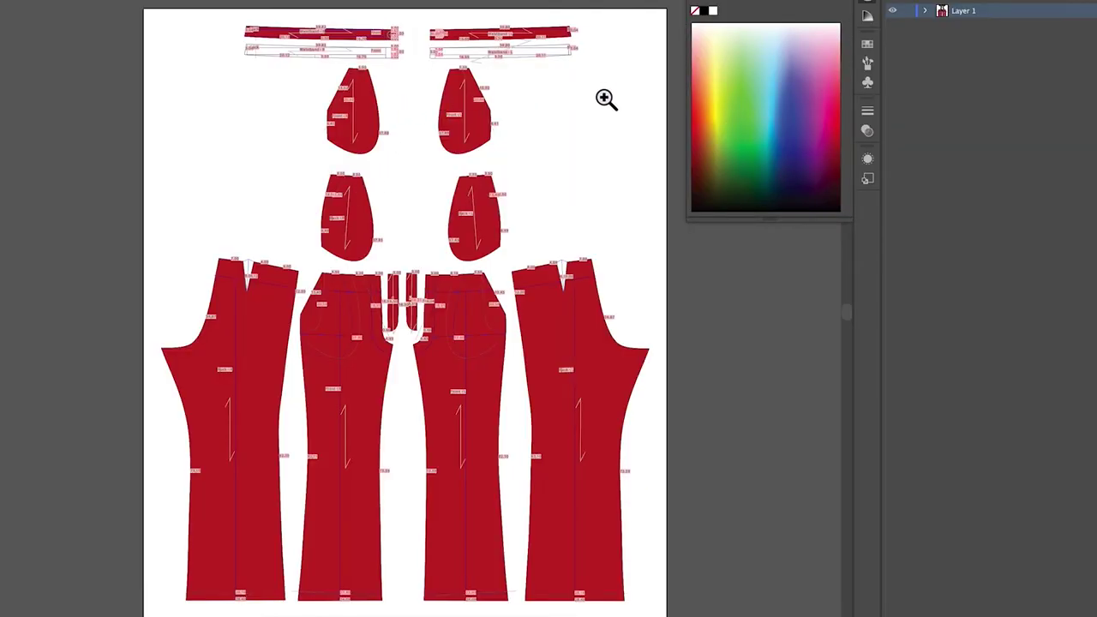
Zoom in closely on the front pieces and close the floating Color panel
left_click(543, 324)
left_click(308, 397)
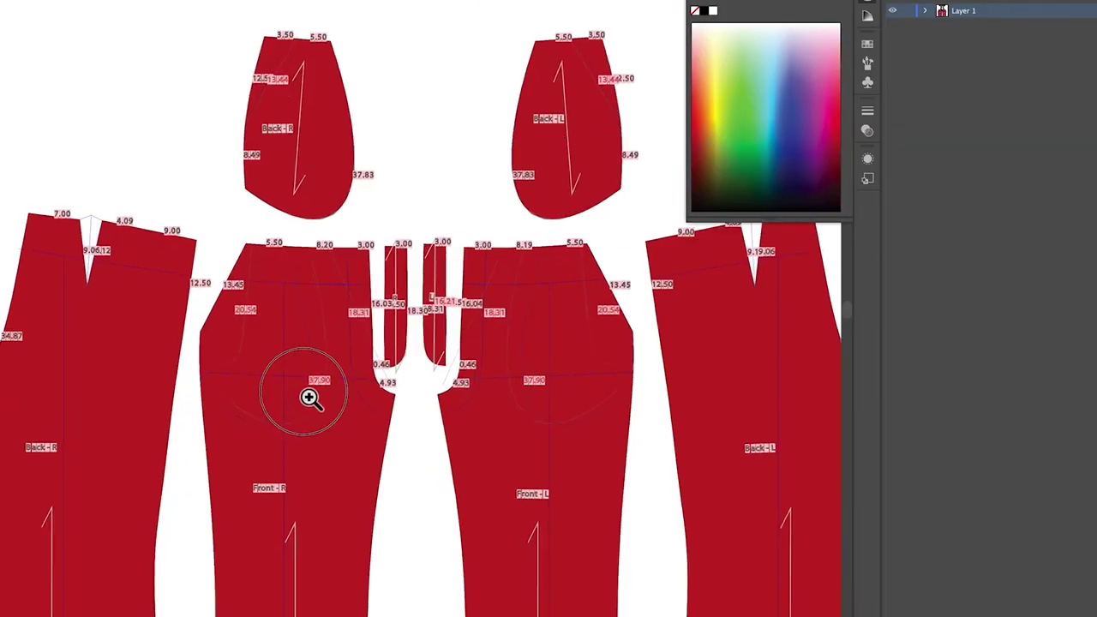
left_click_drag(309, 397, 382, 420)
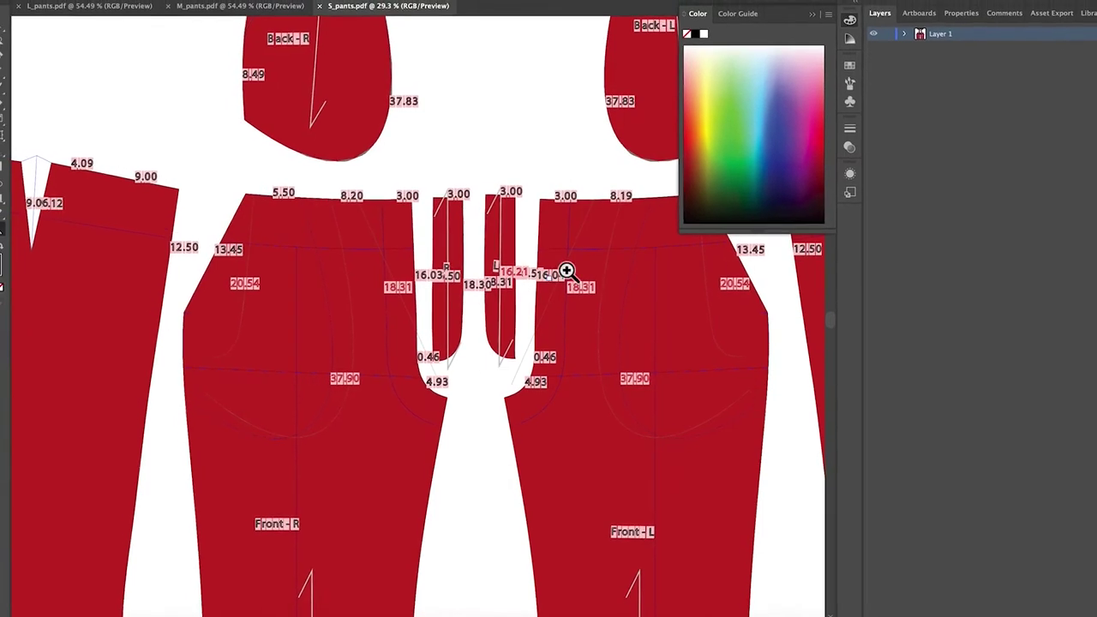
left_click(812, 14)
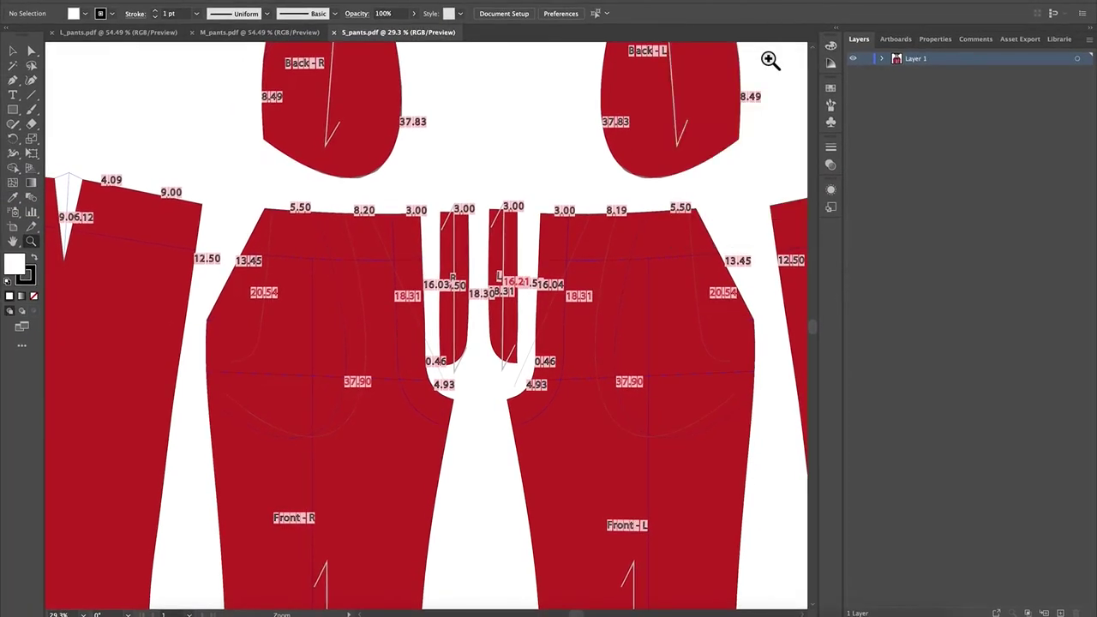
Expand Layer 1 and lock every Clip Group pattern-piece sublayer, leaving the measurement text unlocked
left_click(882, 59)
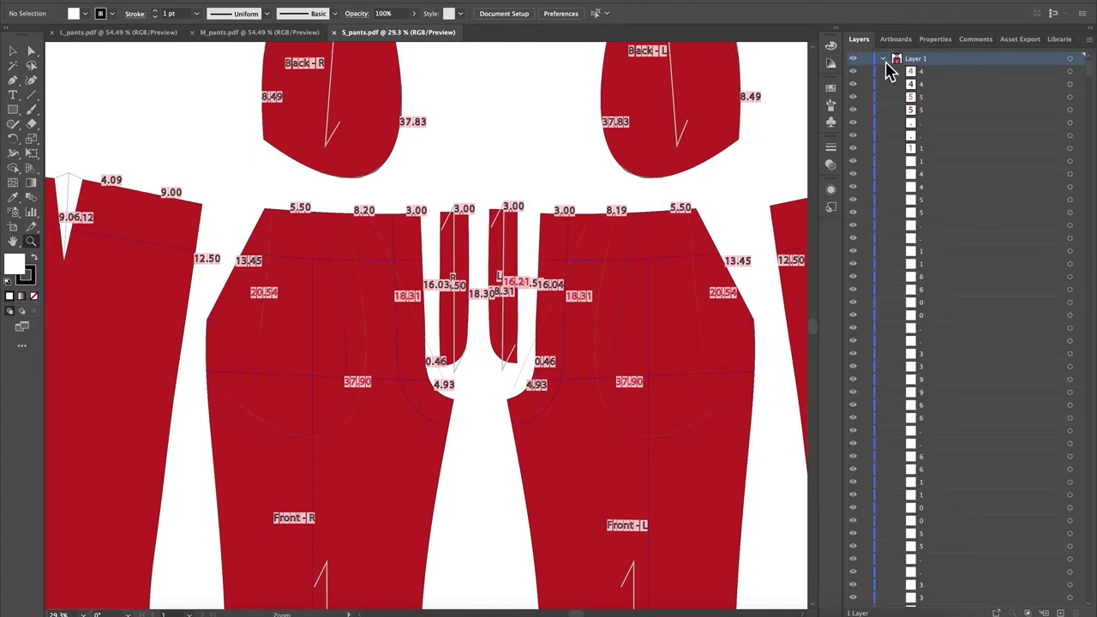
scroll(964, 467, "down", 5)
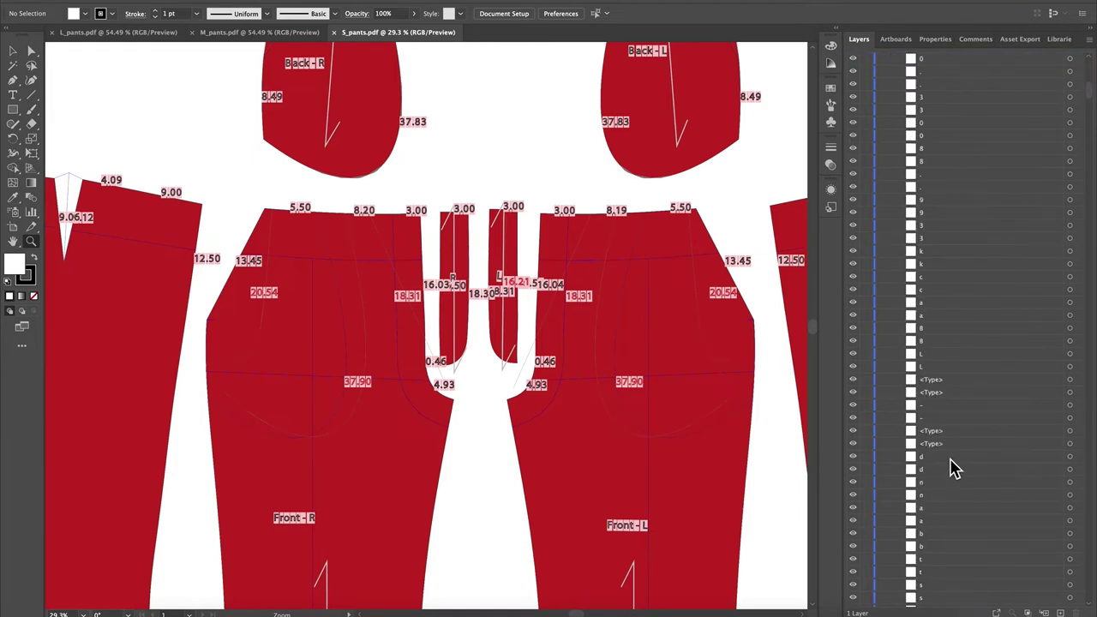
scroll(957, 470, "down", 3)
scroll(958, 470, "down", 5)
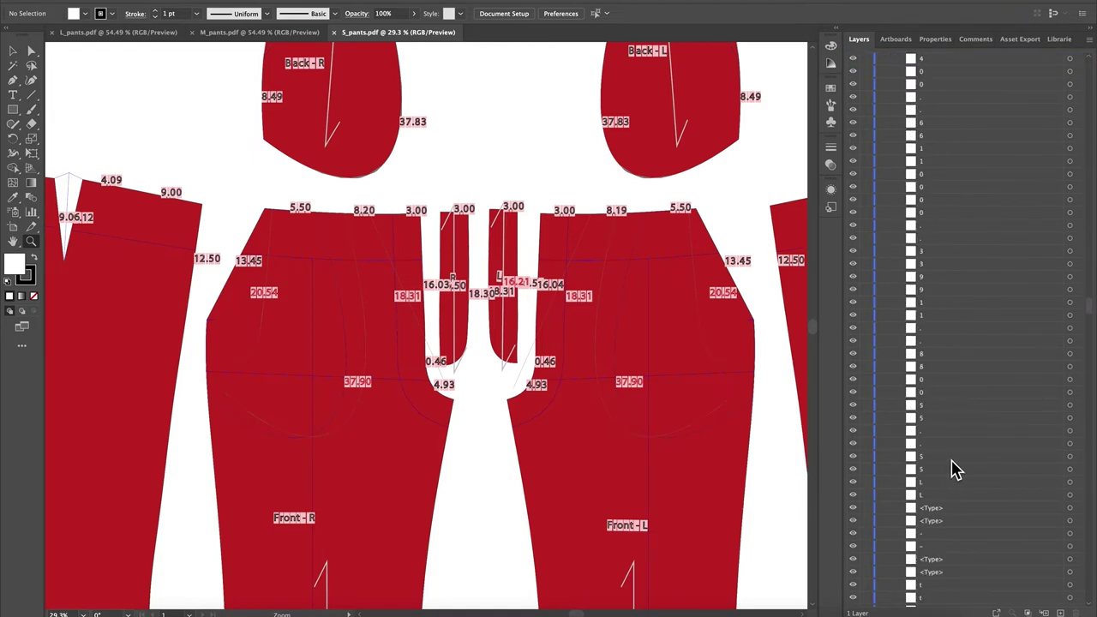
scroll(957, 469, "down", 3)
scroll(958, 469, "down", 4)
scroll(956, 469, "down", 5)
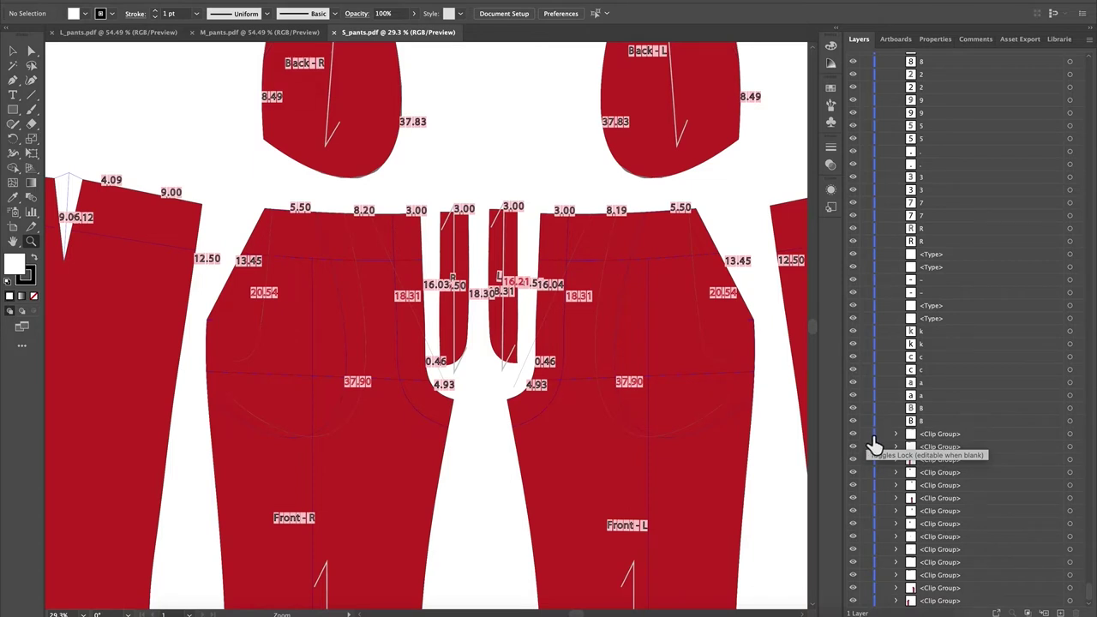
left_click_drag(868, 437, 876, 566)
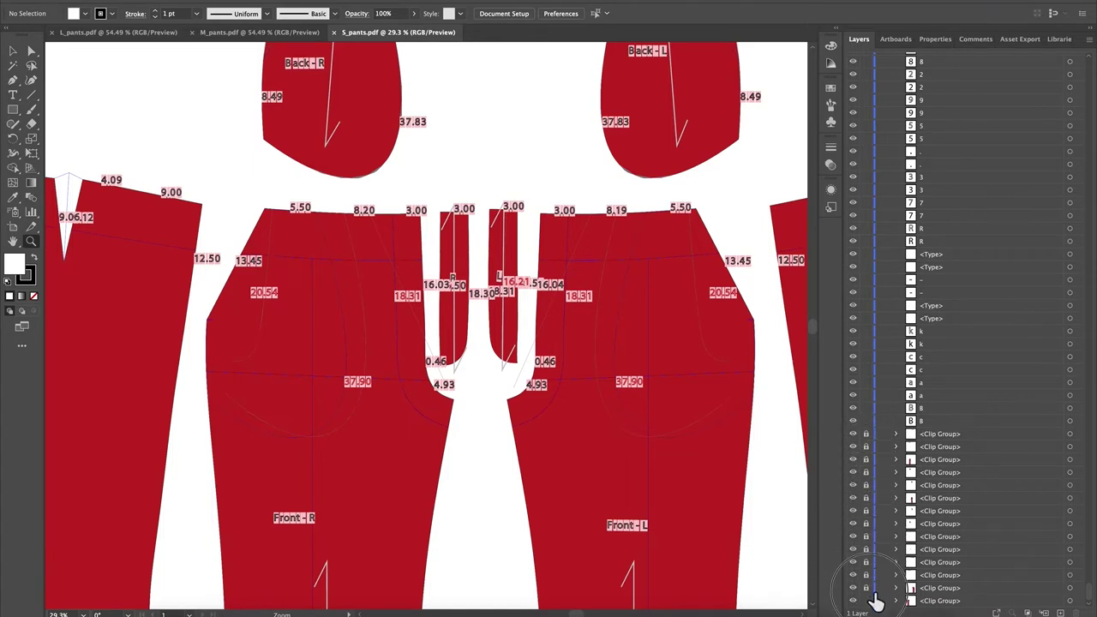
left_click_drag(876, 603, 876, 603)
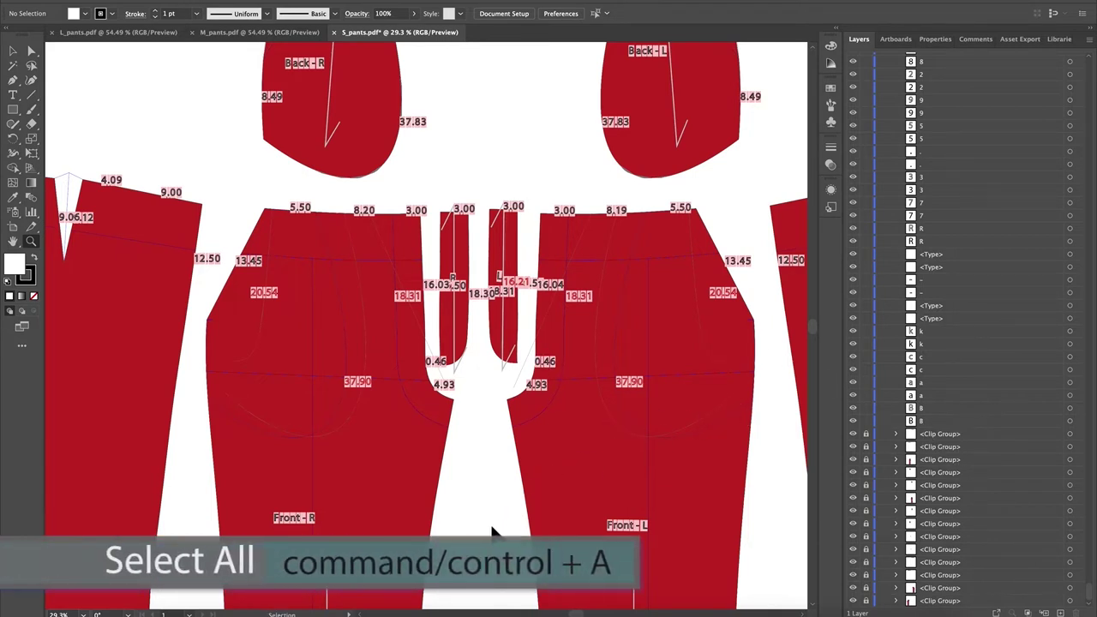
Group all the unlocked measurement labels and hide the group
key("ctrl+a")
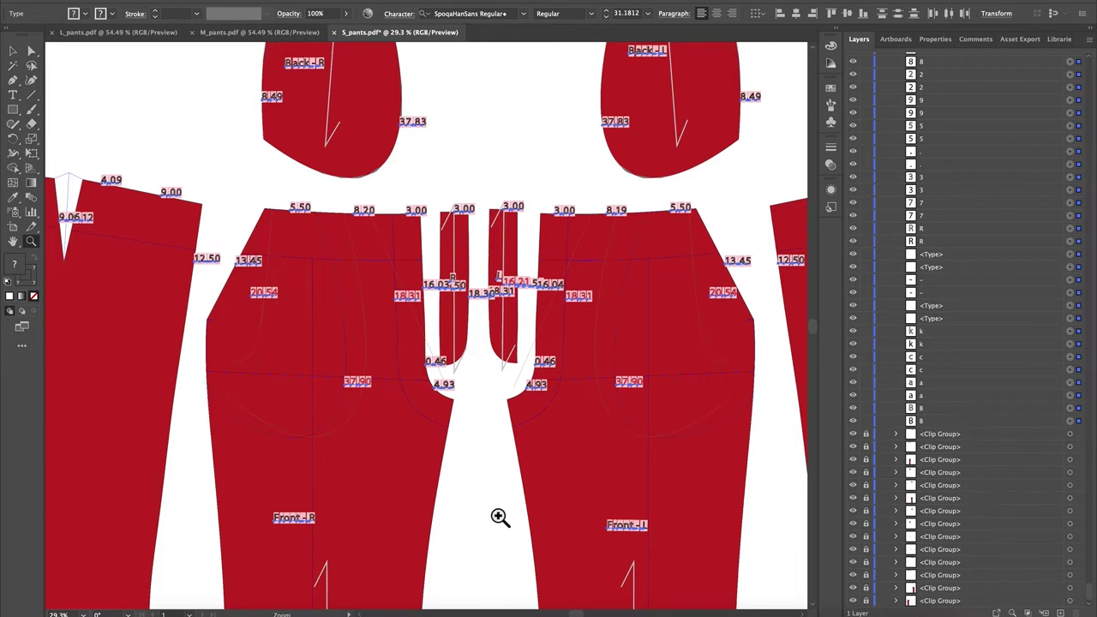
key("ctrl+g")
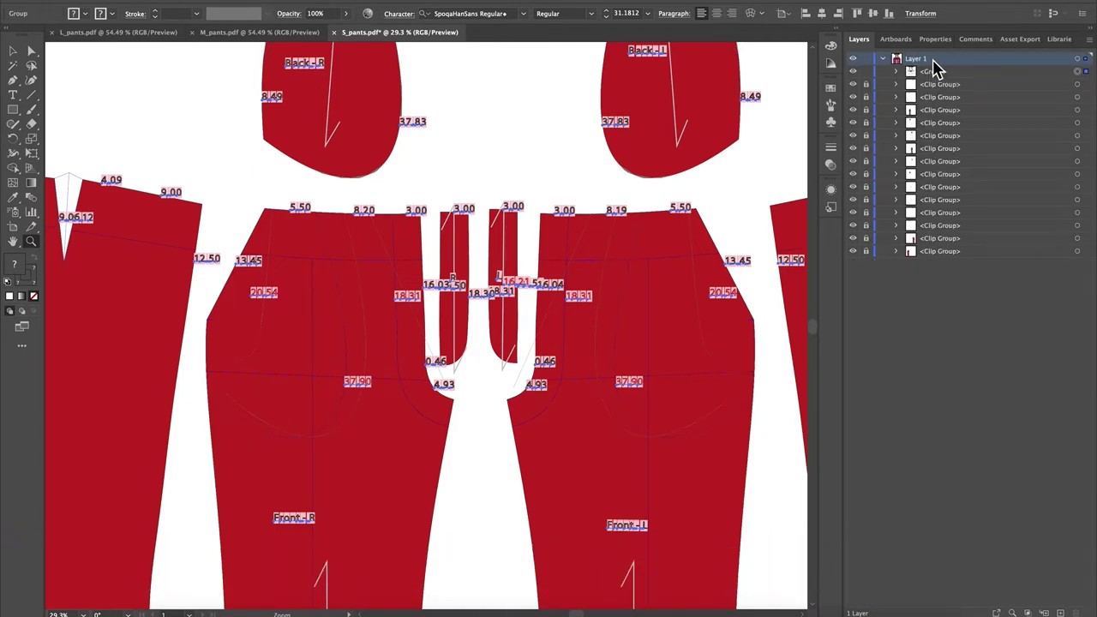
left_click(854, 60, "super")
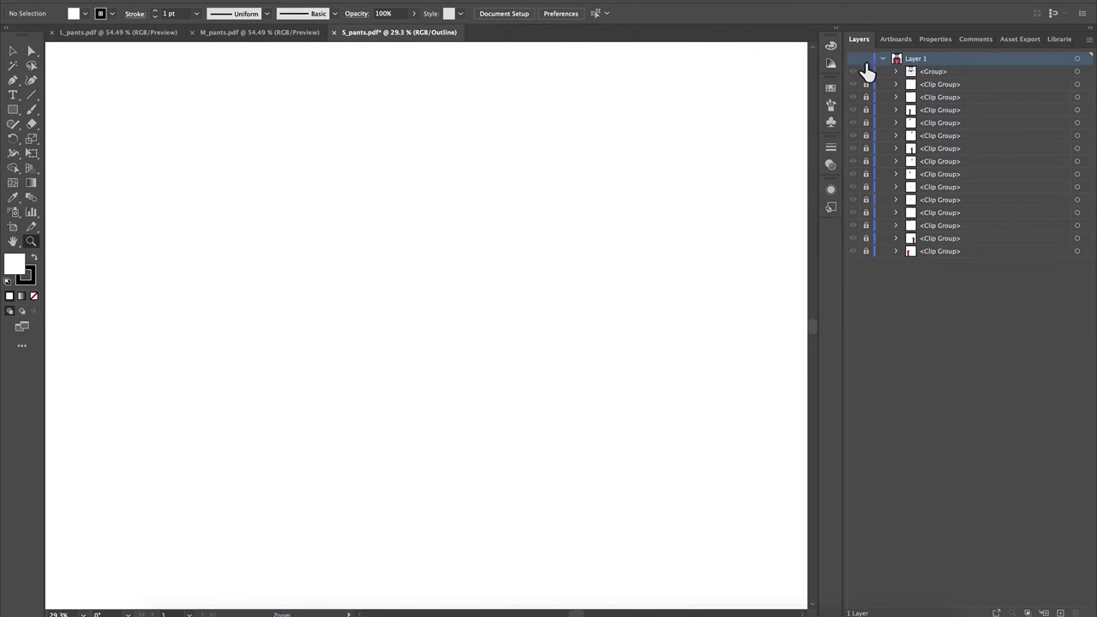
left_click(855, 60, "super")
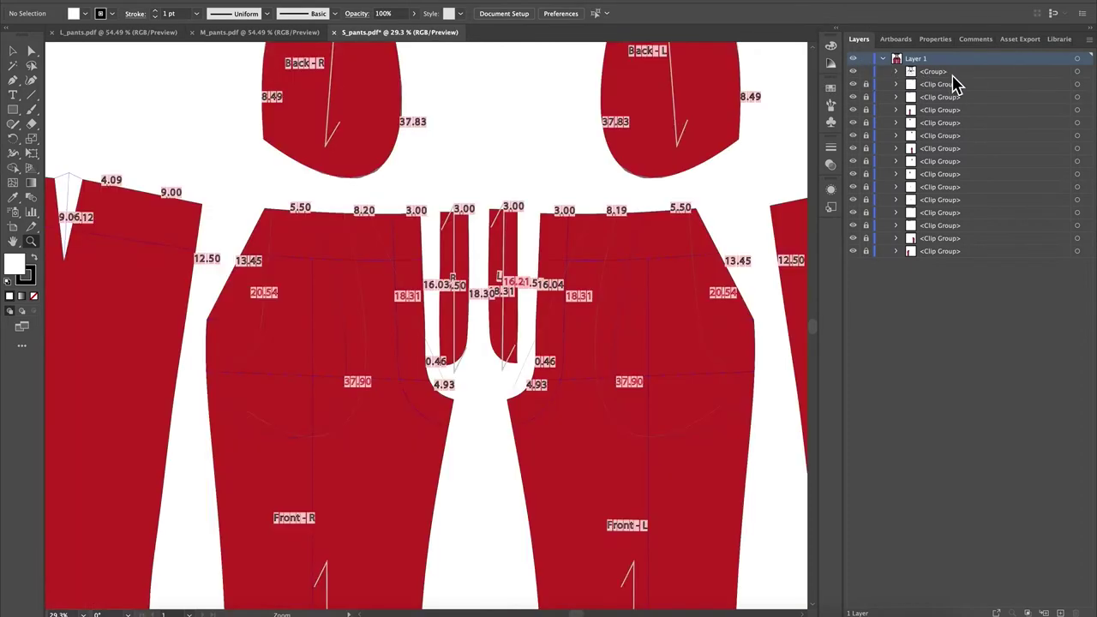
left_click(855, 73)
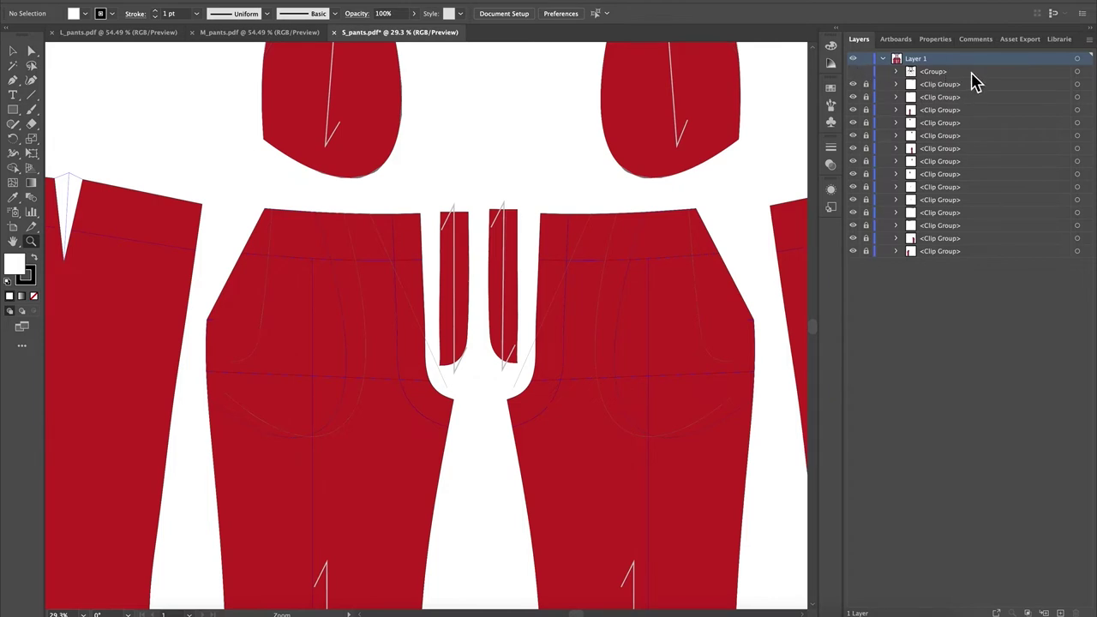
Rename the hidden label group to 'Numbers'
double_click(948, 73)
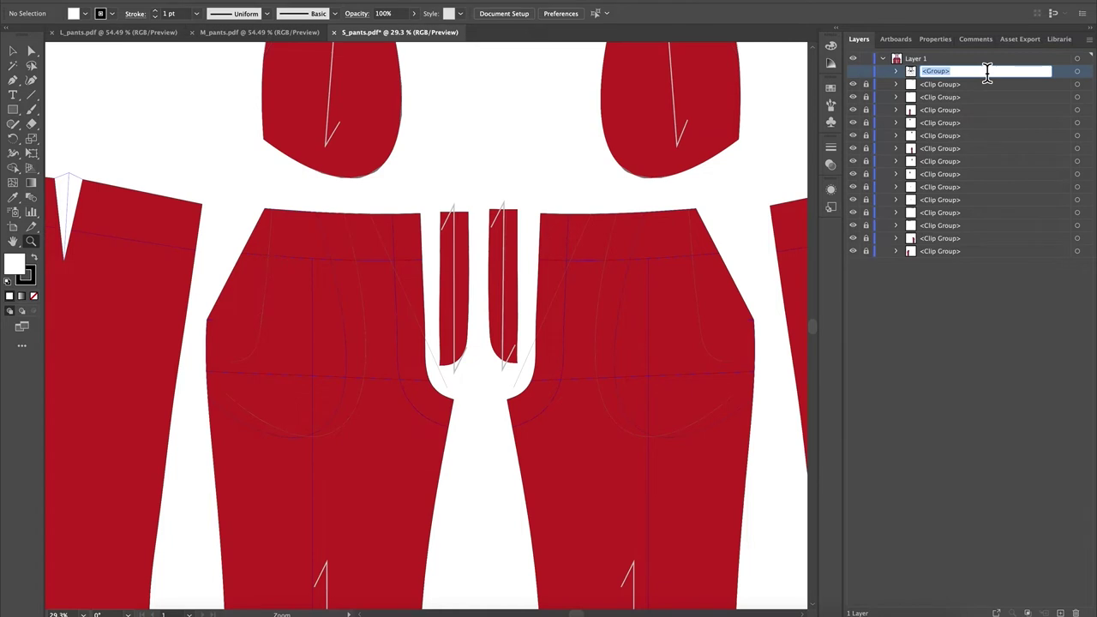
type("Numbers")
key("Return")
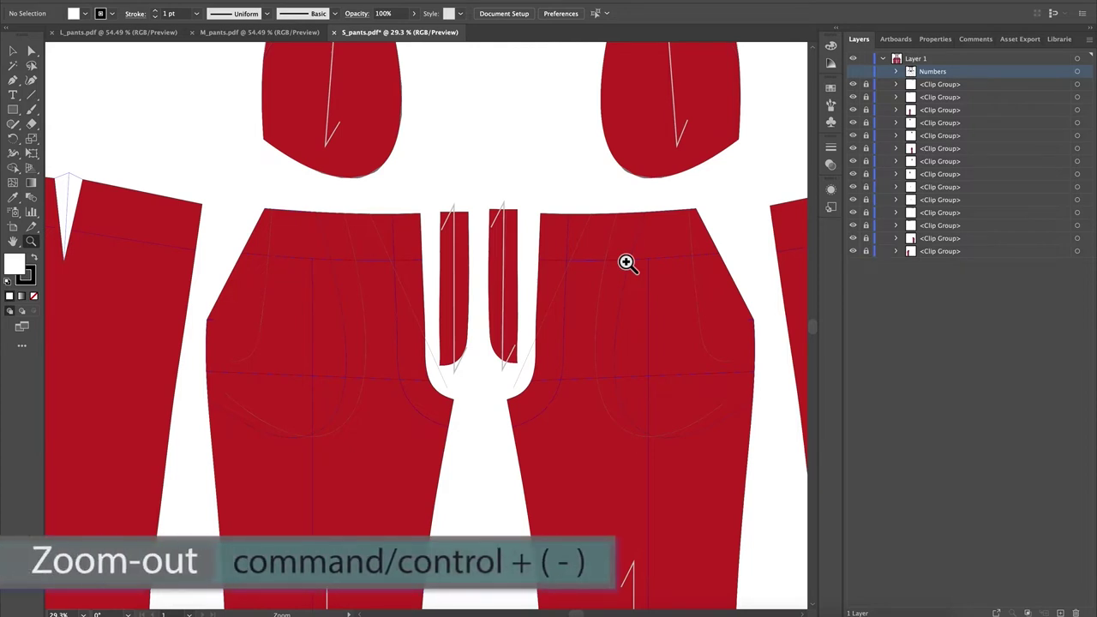
Readjust the zoom and unlock all the Clip Group pattern-piece sublayers
key("super+minus")
key("super+minus")
key("super+minus")
key("super+minus")
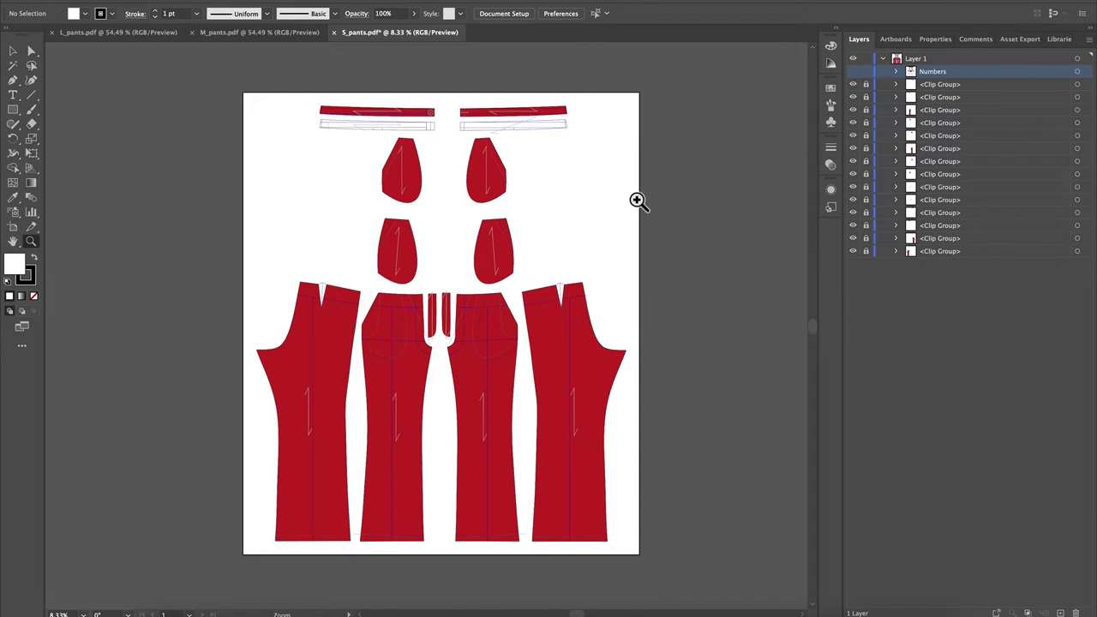
key("super+plus")
scroll(637, 201, "up", 4)
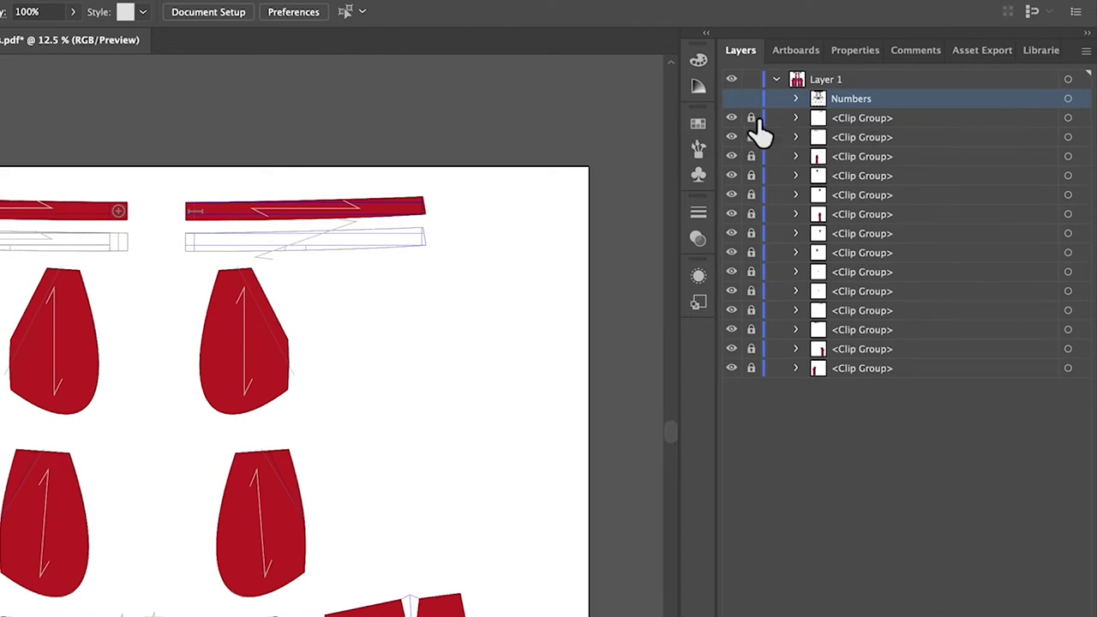
left_click_drag(759, 127, 763, 387)
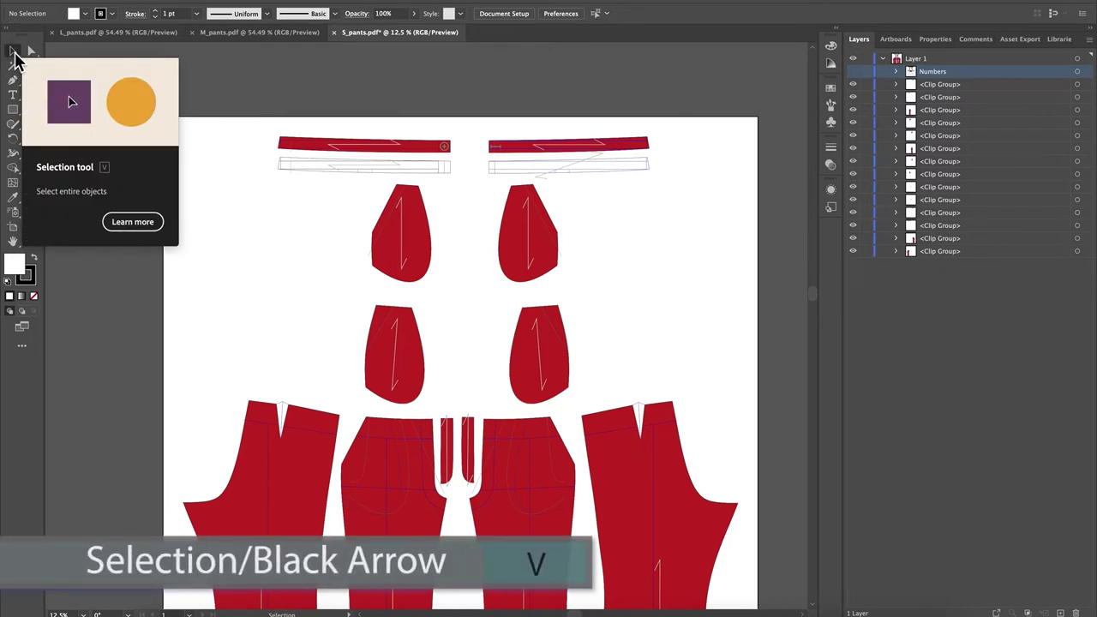
left_click(14, 52)
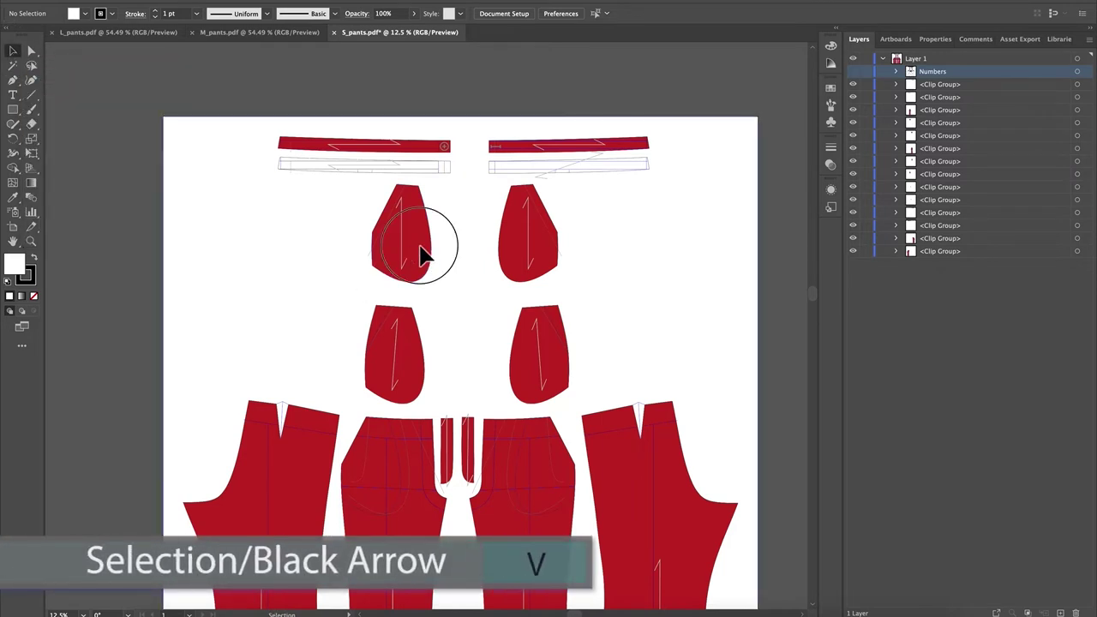
left_click_drag(424, 252, 385, 252)
left_click_drag(558, 249, 528, 248)
left_click(375, 217)
left_click_drag(380, 225, 411, 231)
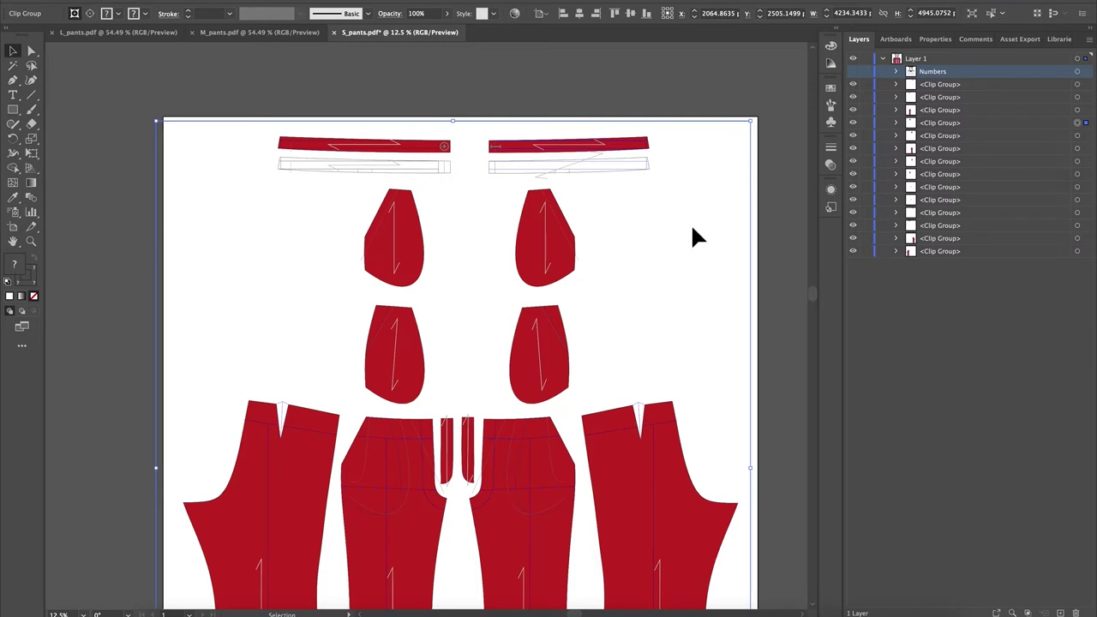
left_click(567, 237)
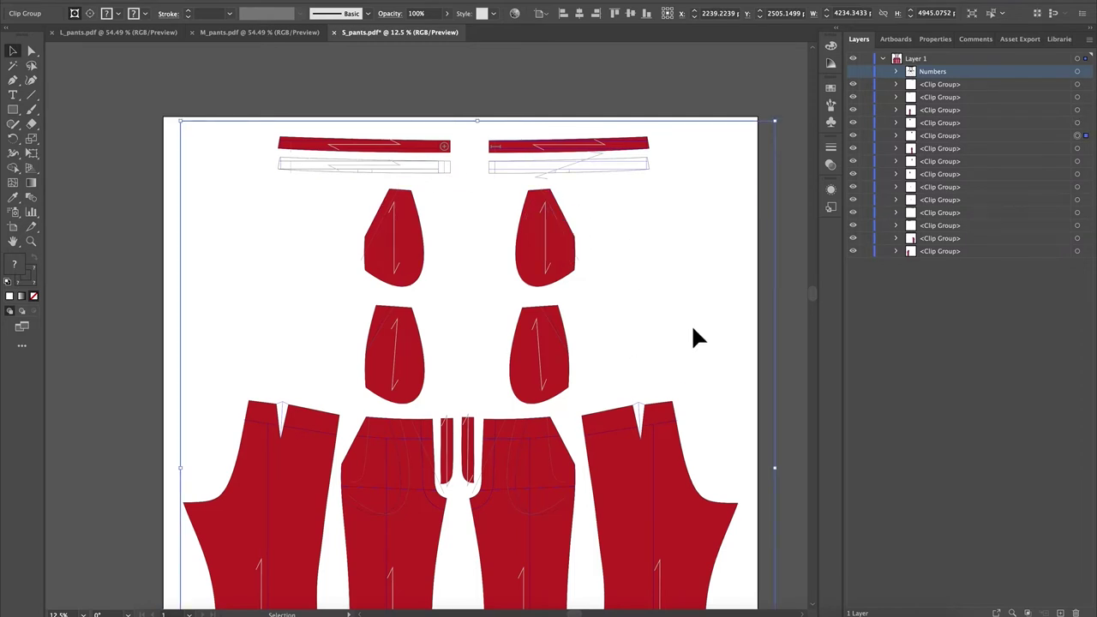
key("ctrl+z")
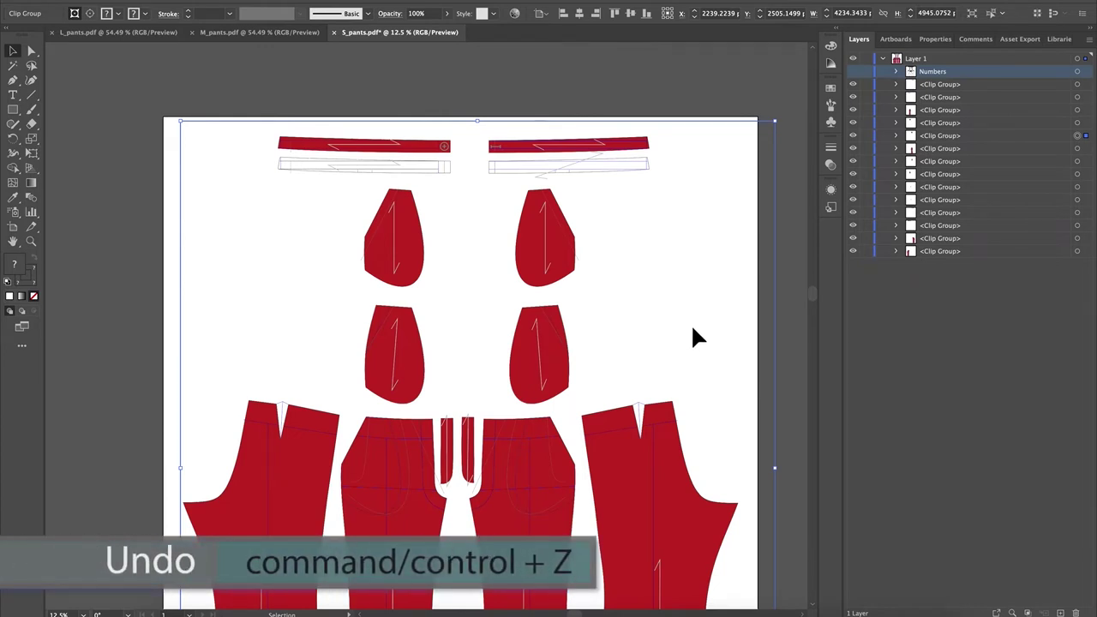
key("ctrl+z")
key("ctrl+z")
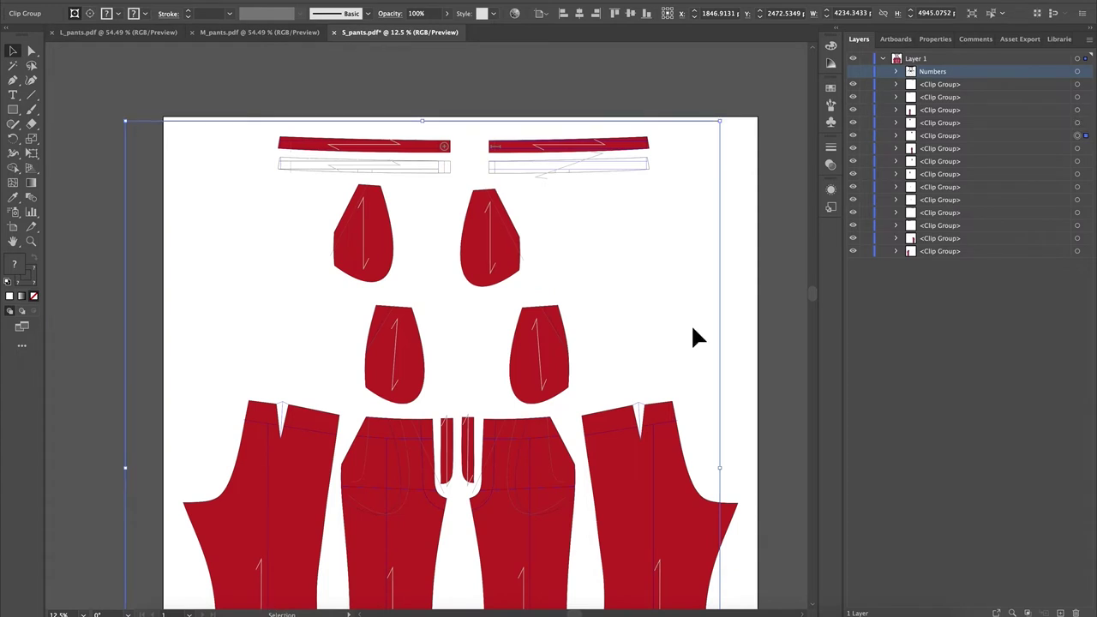
key("ctrl+z")
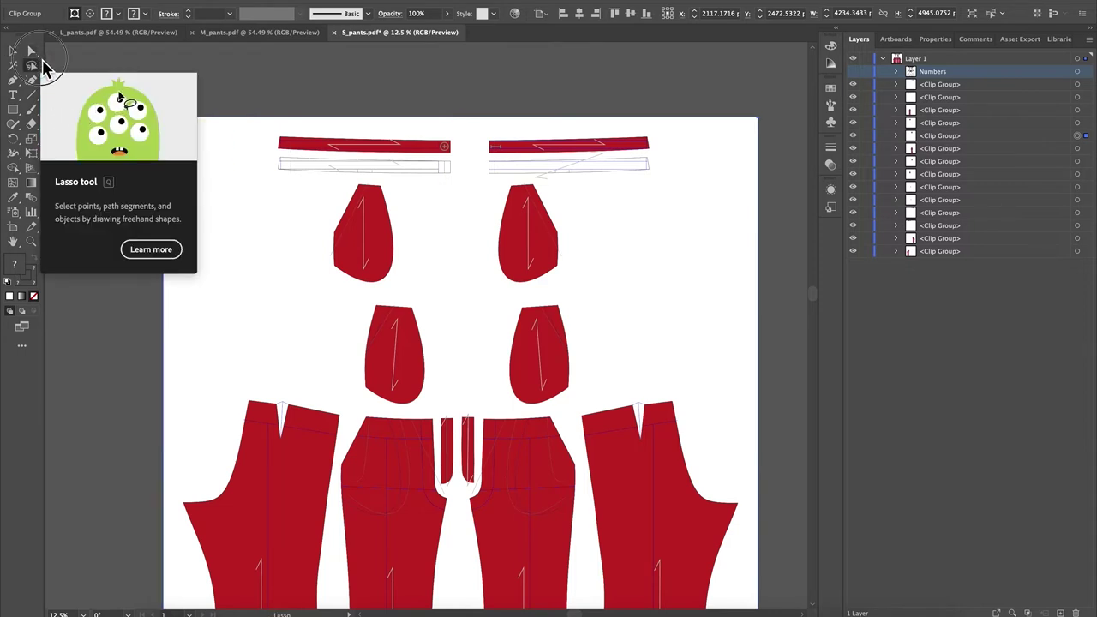
With the Group Selection Tool, select and delete the stray border path framing the pieces
left_click(42, 60)
left_click(43, 61)
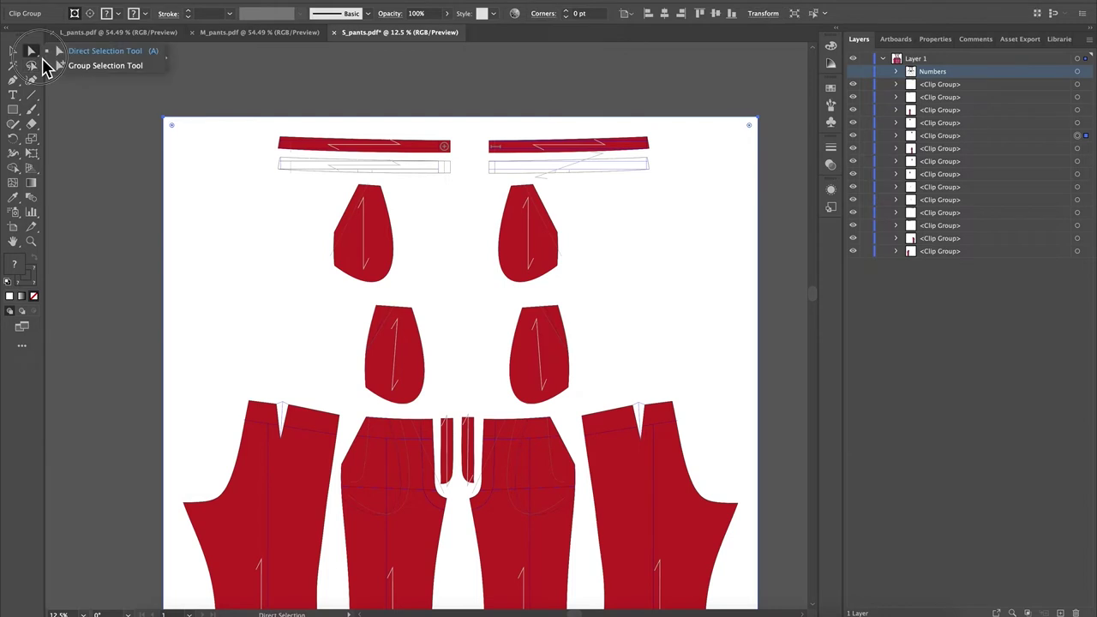
left_click(96, 69)
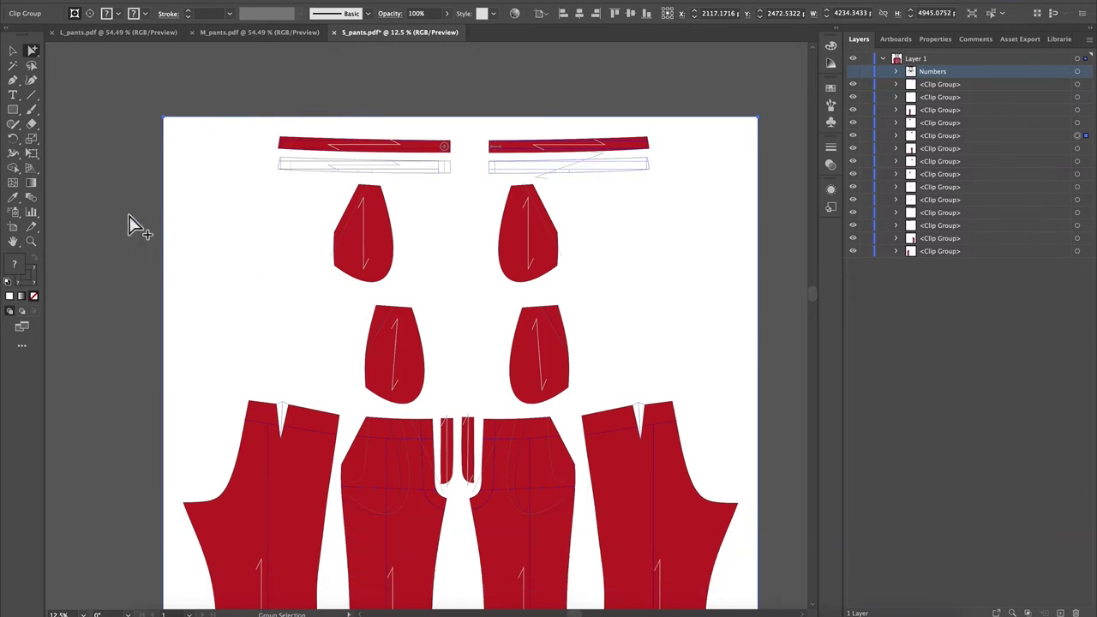
left_click(111, 178)
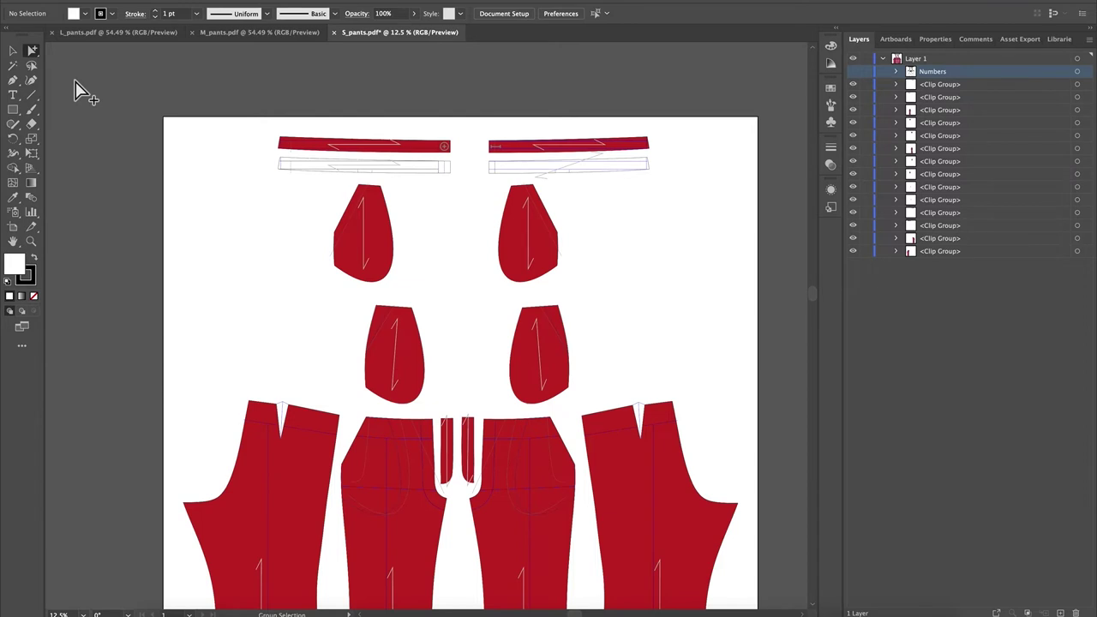
left_click(199, 182)
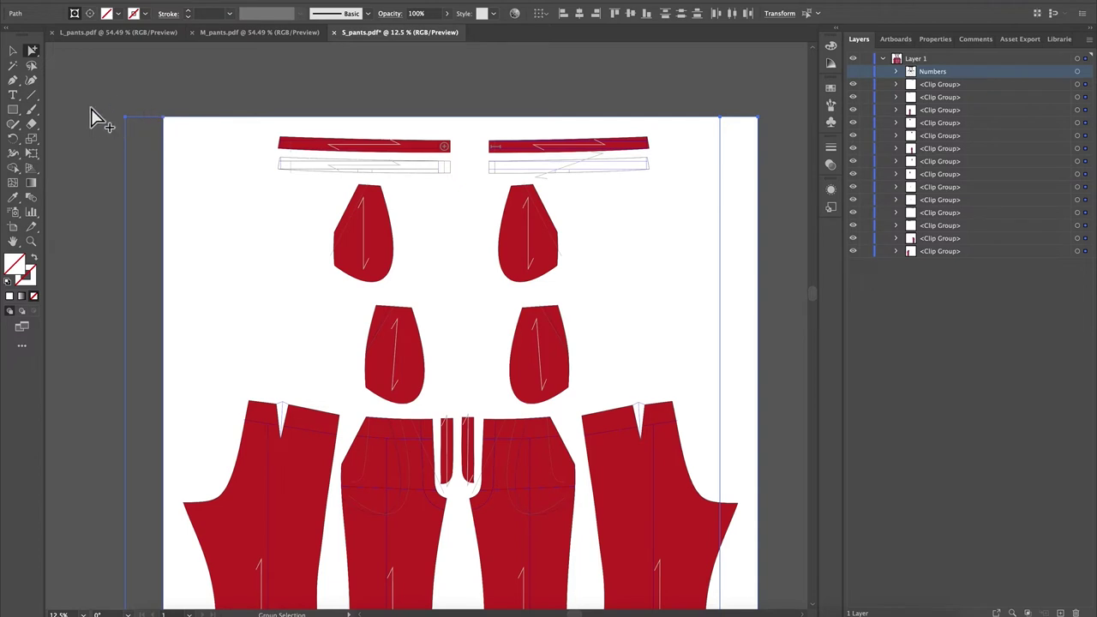
key("BackSpace")
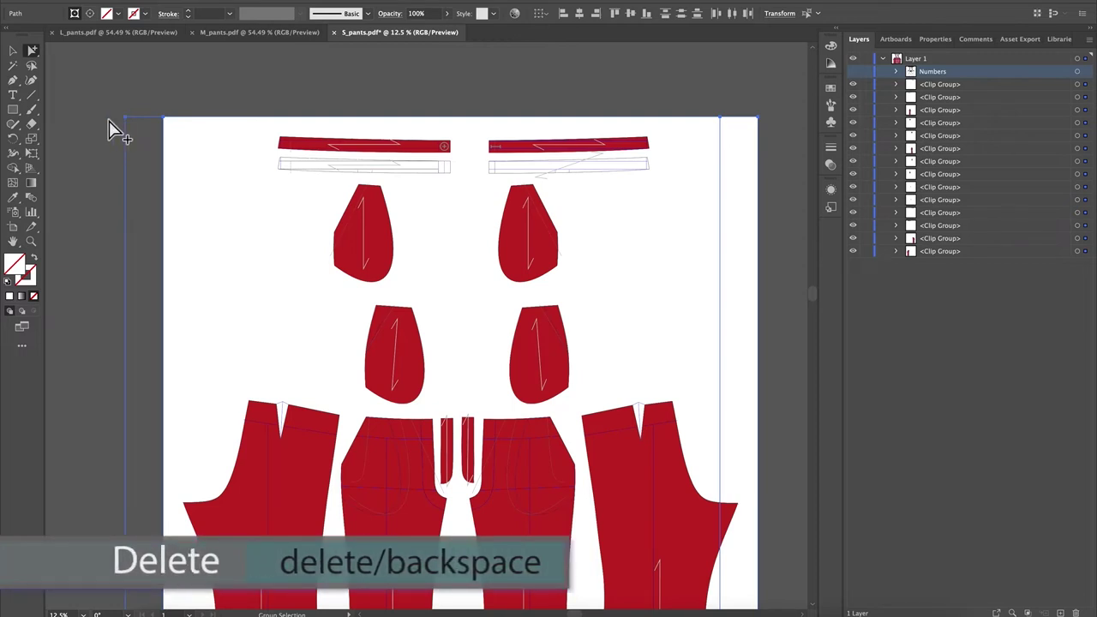
key("BackSpace")
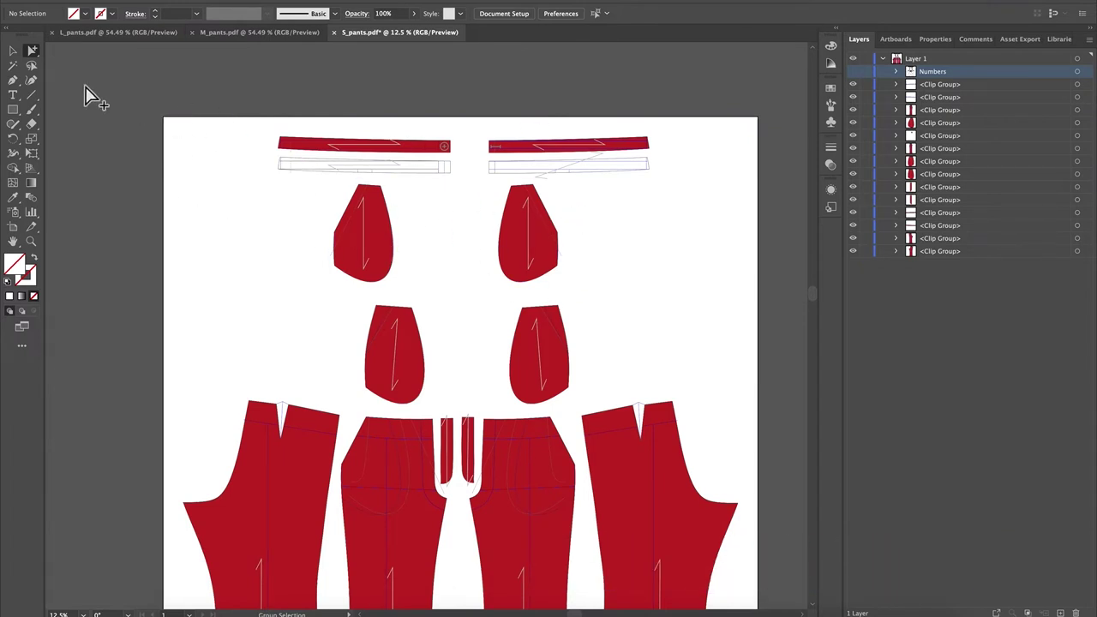
key("v")
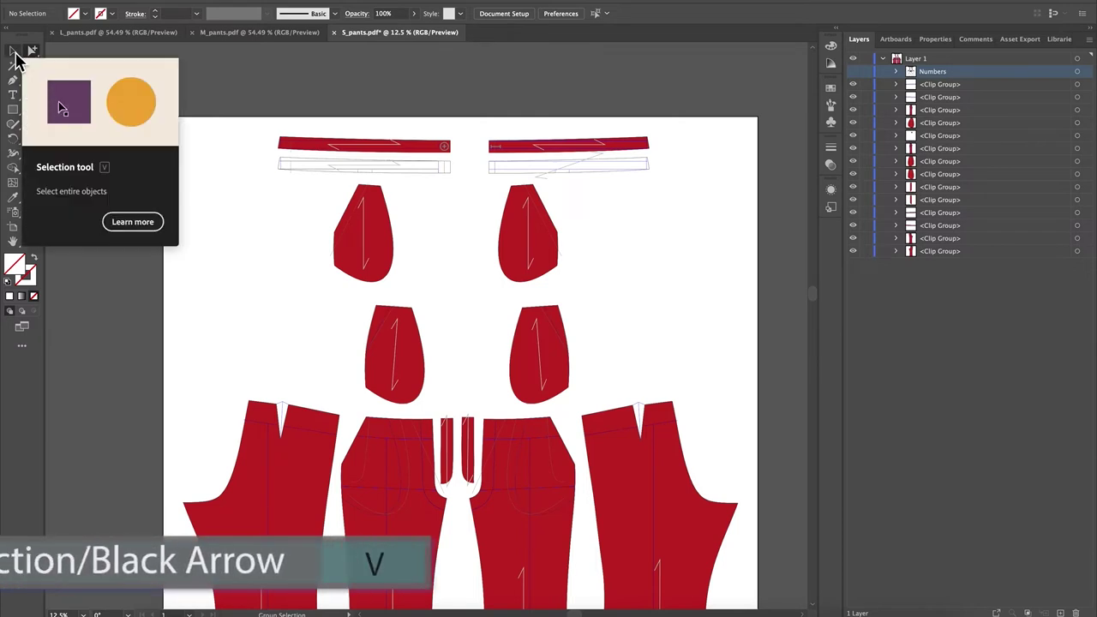
mouse_move(424, 356)
left_mouse_down()
mouse_move(445, 346)
mouse_move(413, 355)
left_mouse_up()
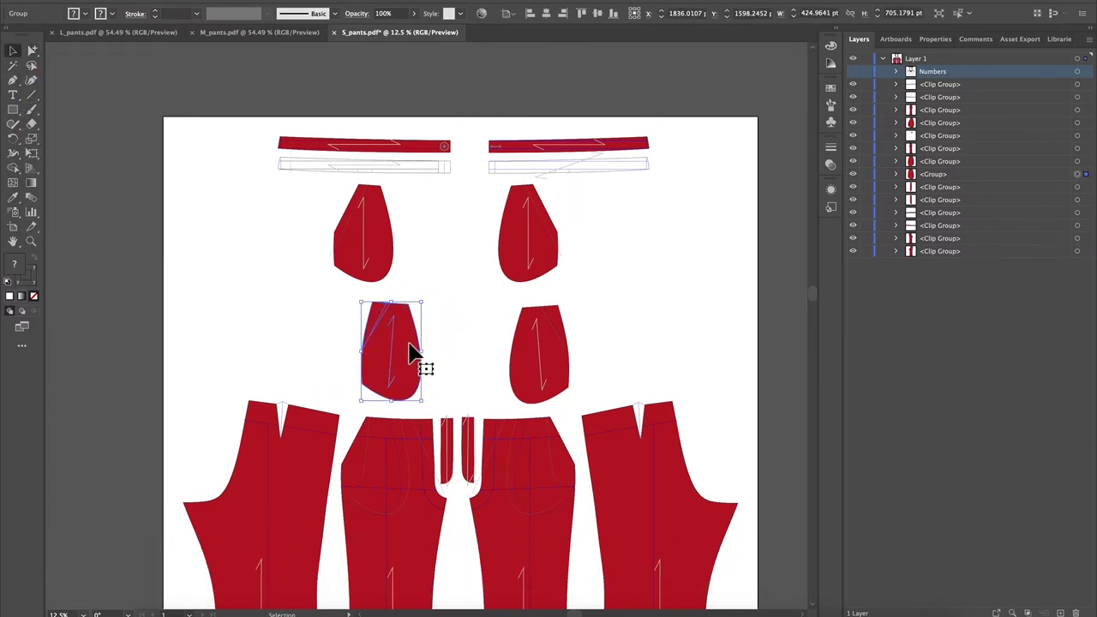
left_click_drag(386, 257, 400, 257)
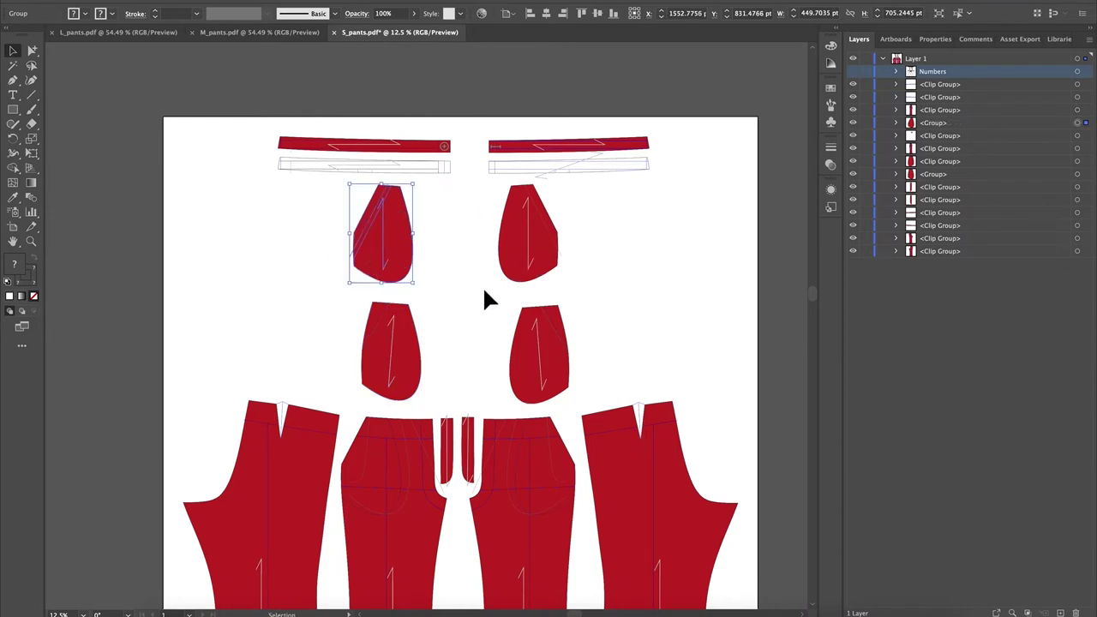
key("ctrl+z")
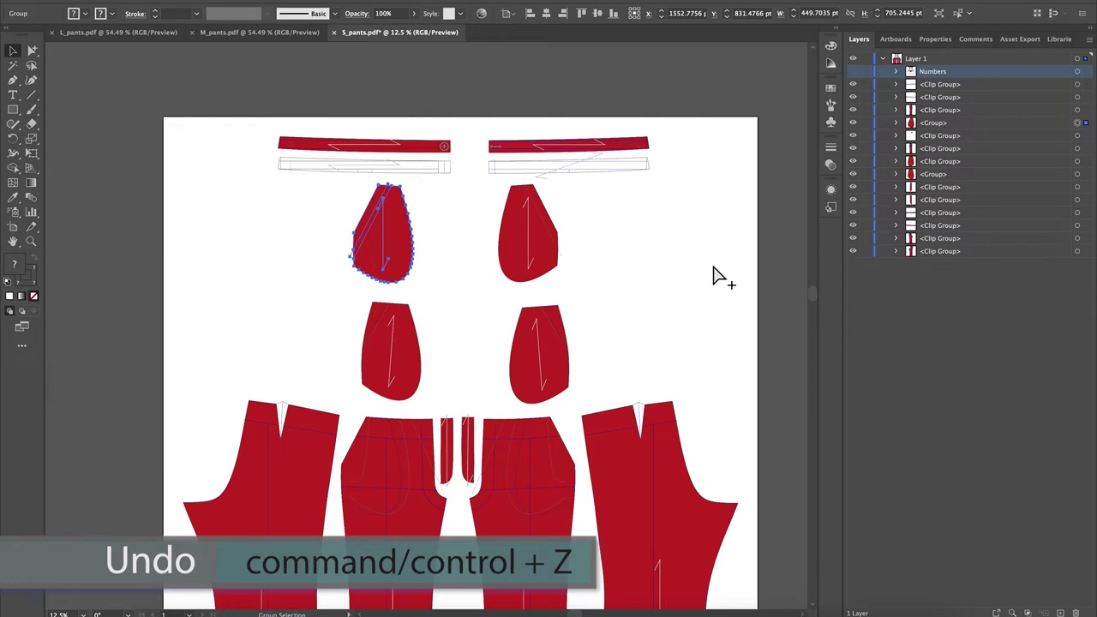
key("ctrl+z")
key("ctrl+z")
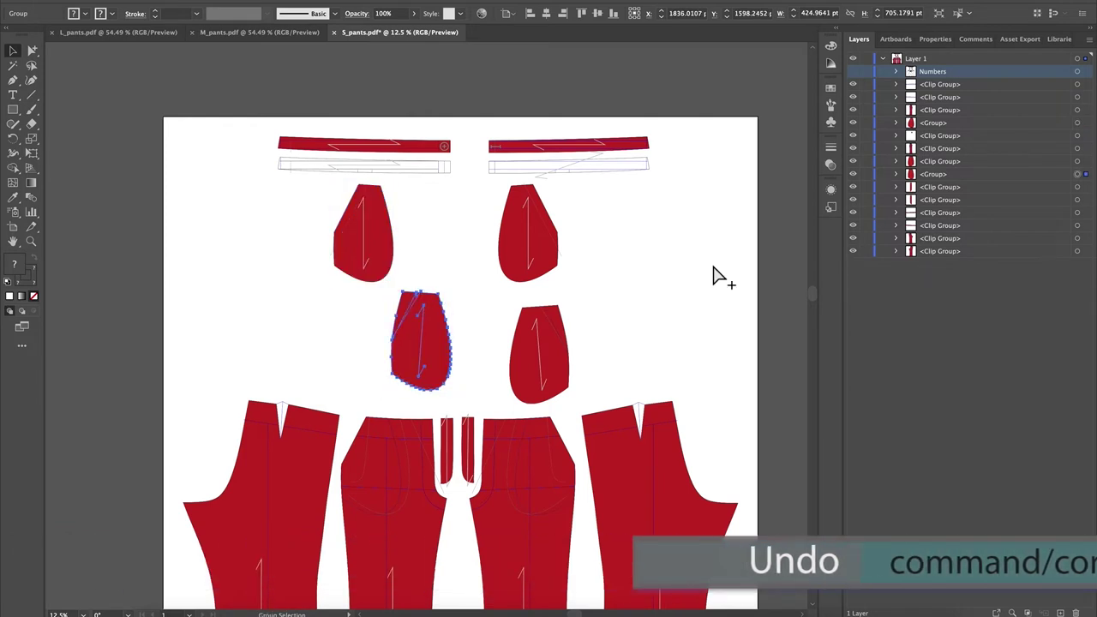
key("ctrl+z")
left_click(613, 330)
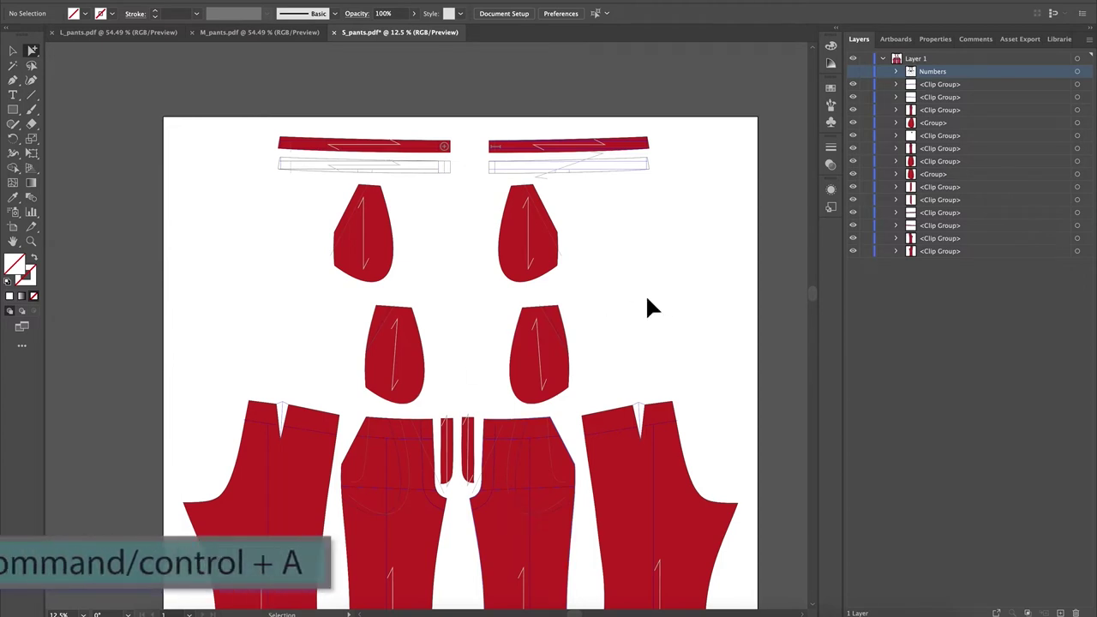
Set Fill to None on every path inside the grouped S_pants pattern pieces, then deselect
key("ctrl+a")
key("a")
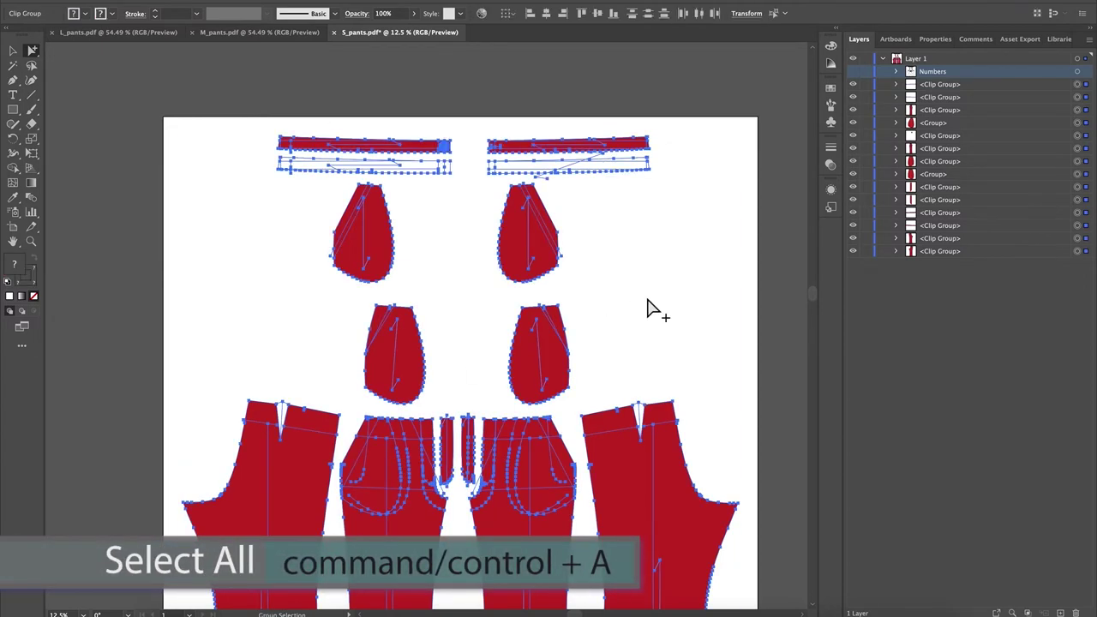
left_click(75, 15)
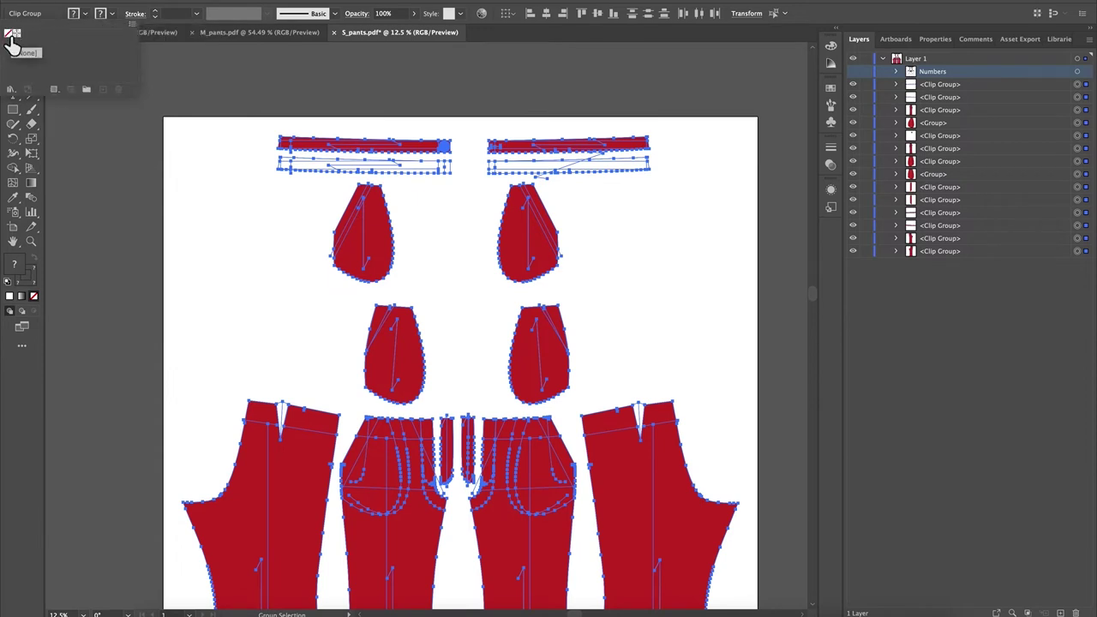
left_click(12, 39)
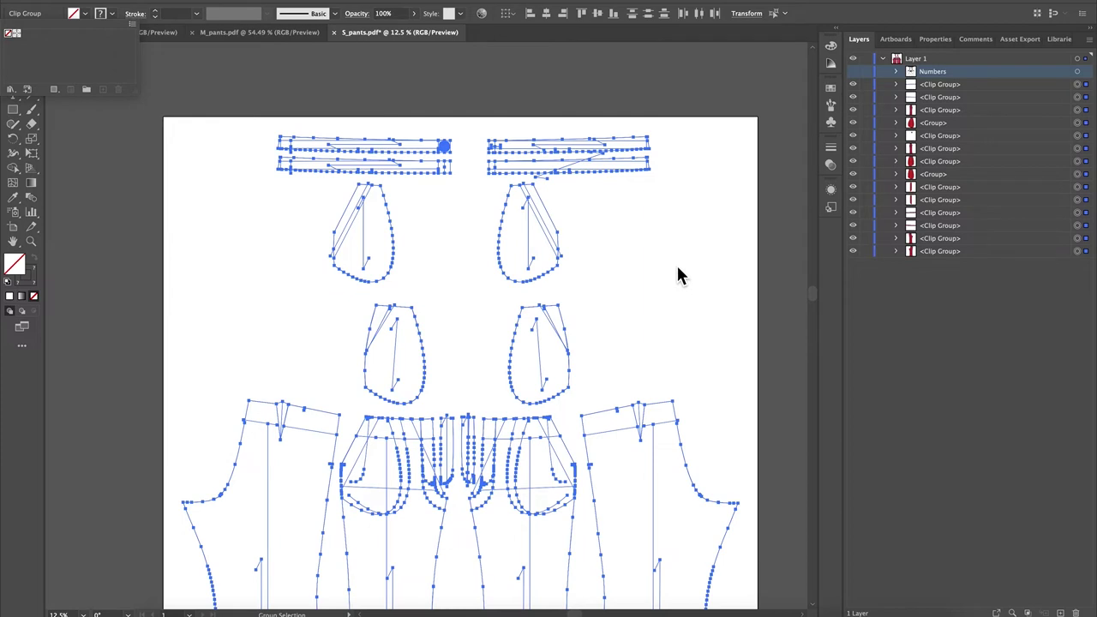
left_click(718, 215)
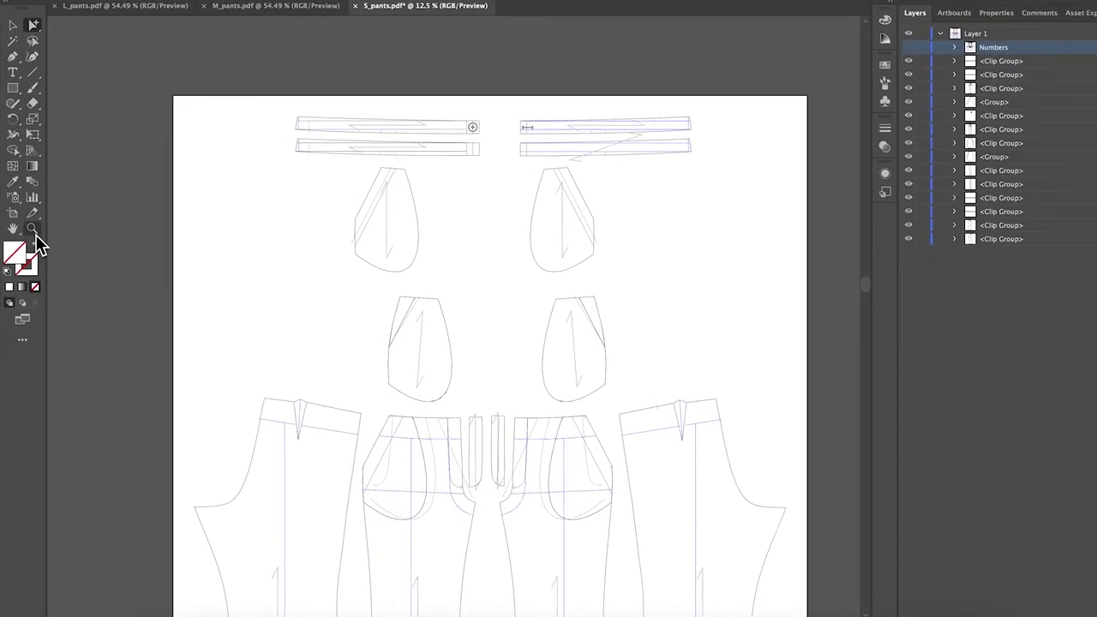
left_click(33, 229)
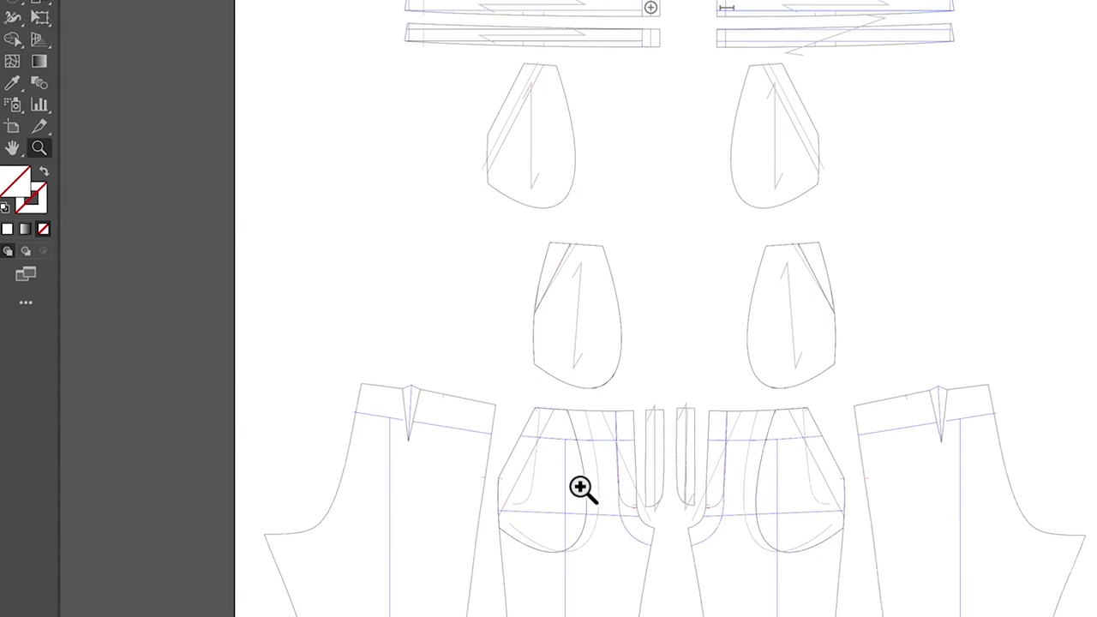
left_click_drag(582, 489, 906, 430)
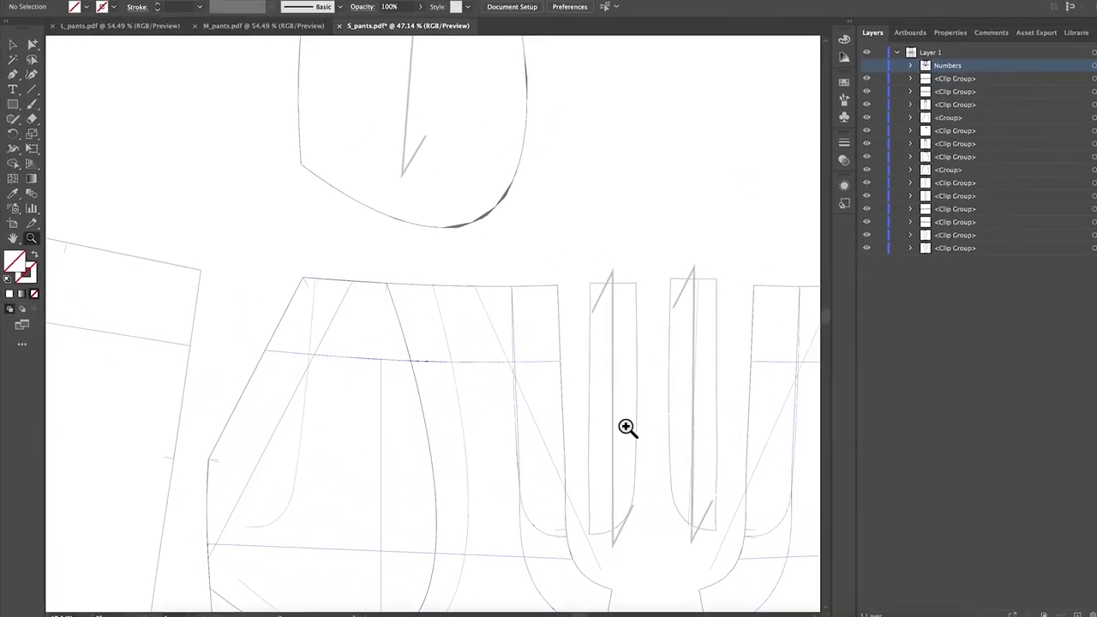
scroll(548, 424, "down", 5)
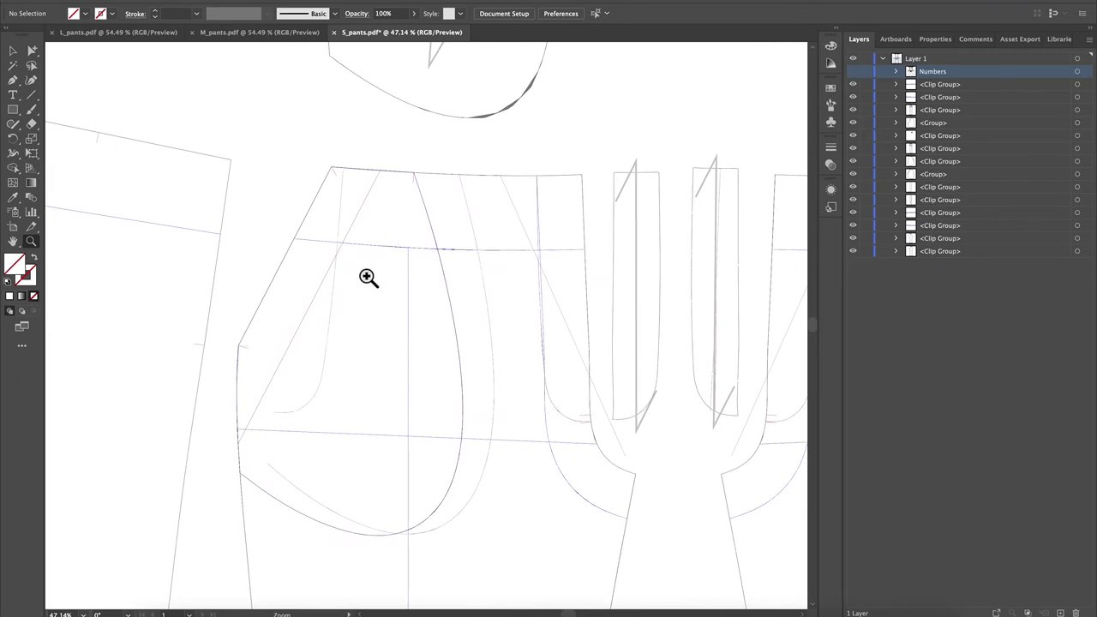
left_click_drag(368, 279, 386, 290)
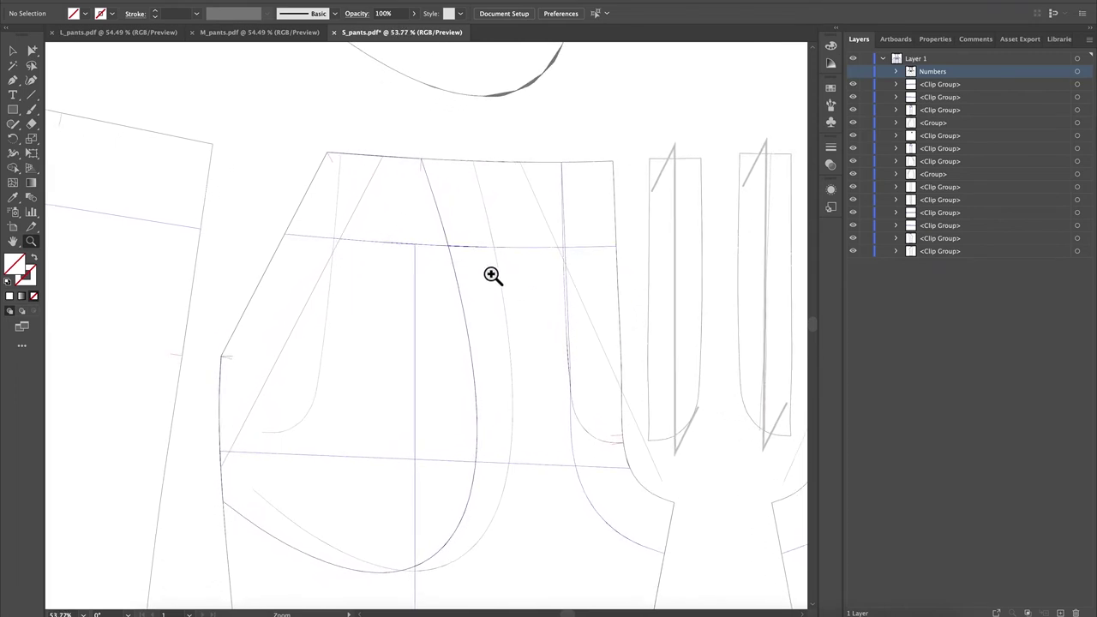
left_click_drag(298, 143, 331, 140)
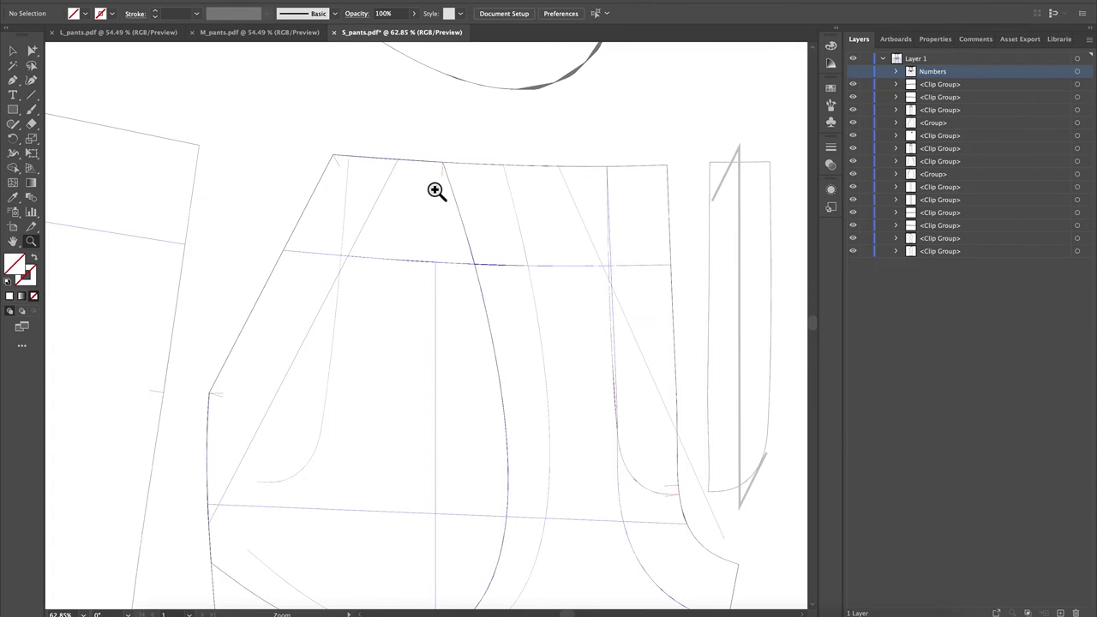
scroll(414, 306, "down", 5)
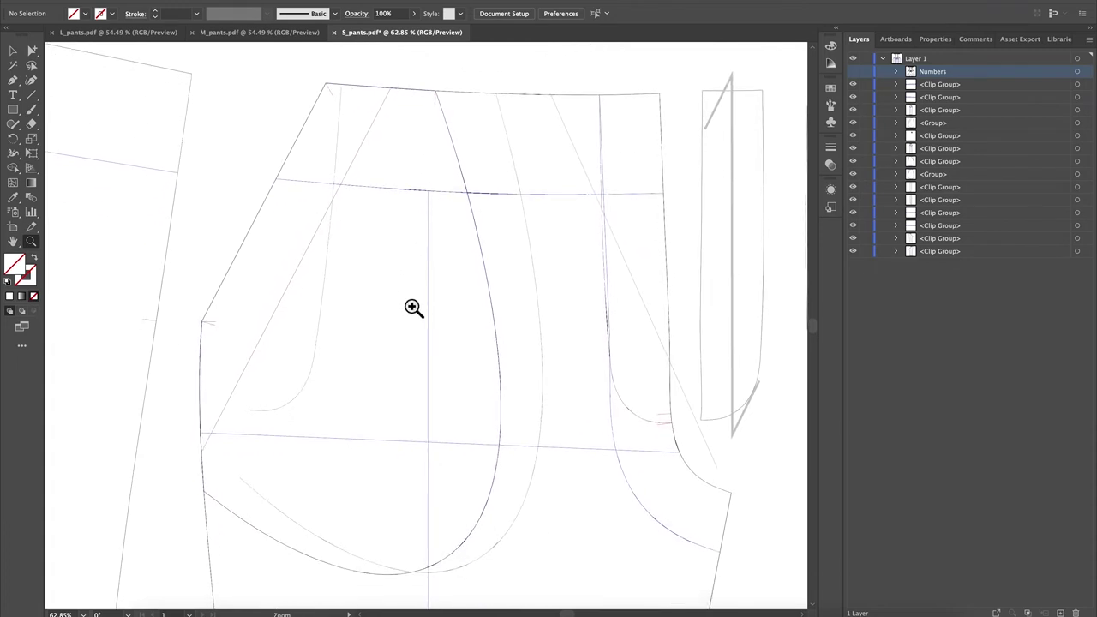
scroll(414, 307, "up", 3)
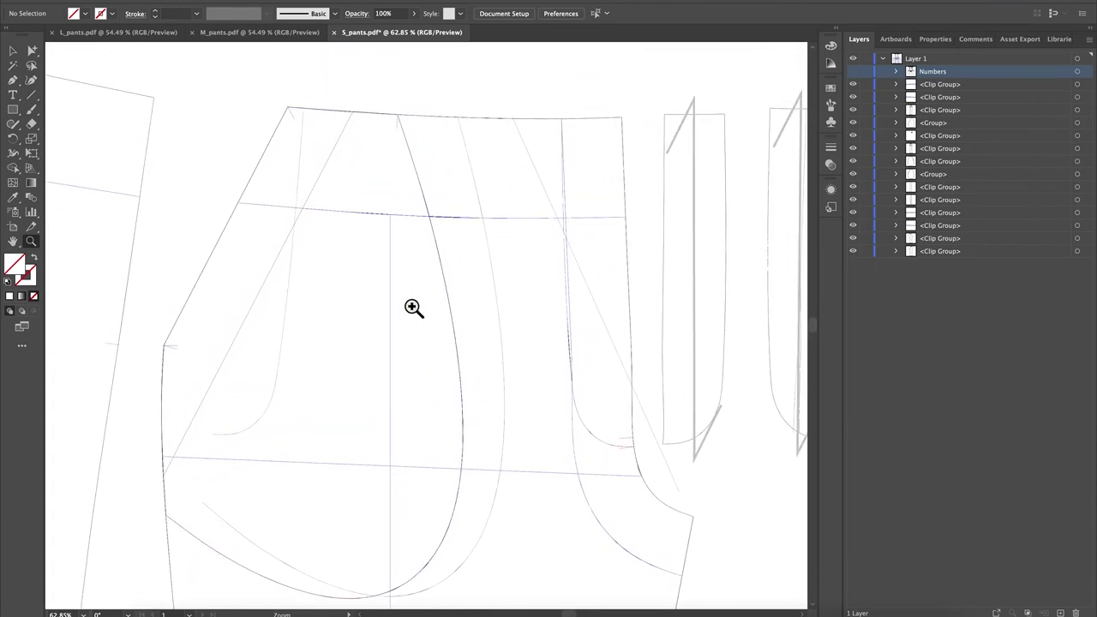
scroll(414, 307, "down", 2)
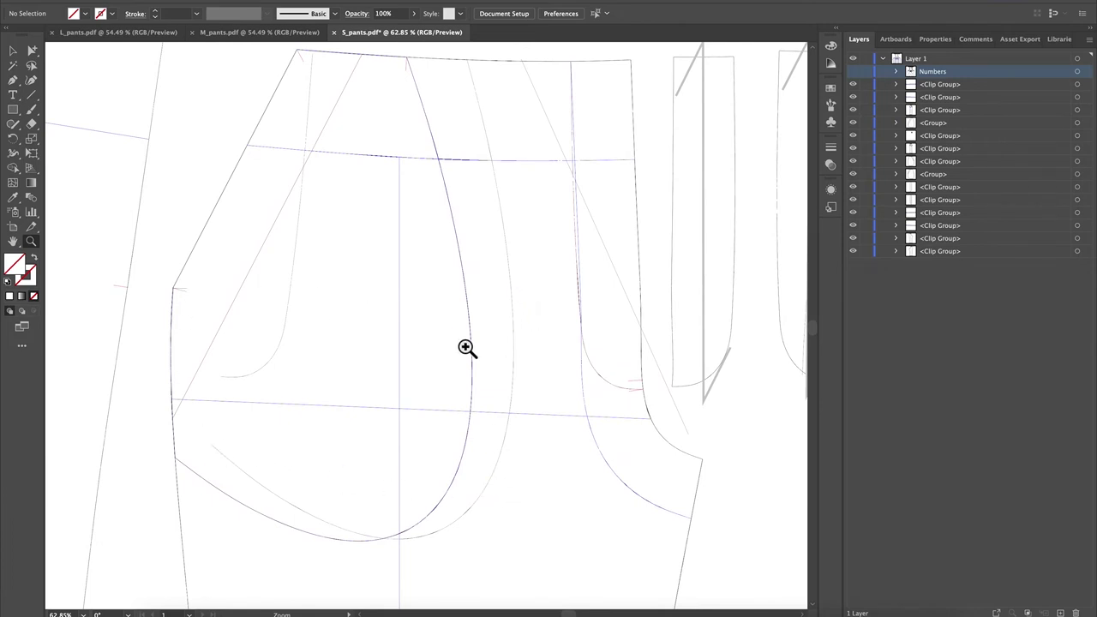
scroll(465, 347, "right", 2)
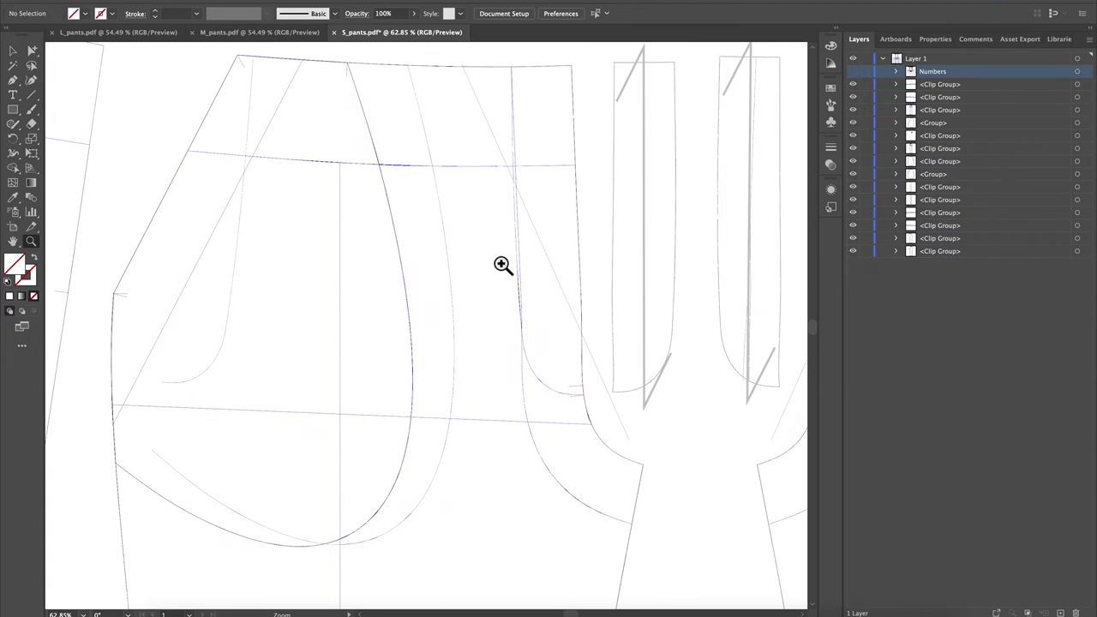
scroll(502, 264, "up", 3)
scroll(502, 265, "left", 1)
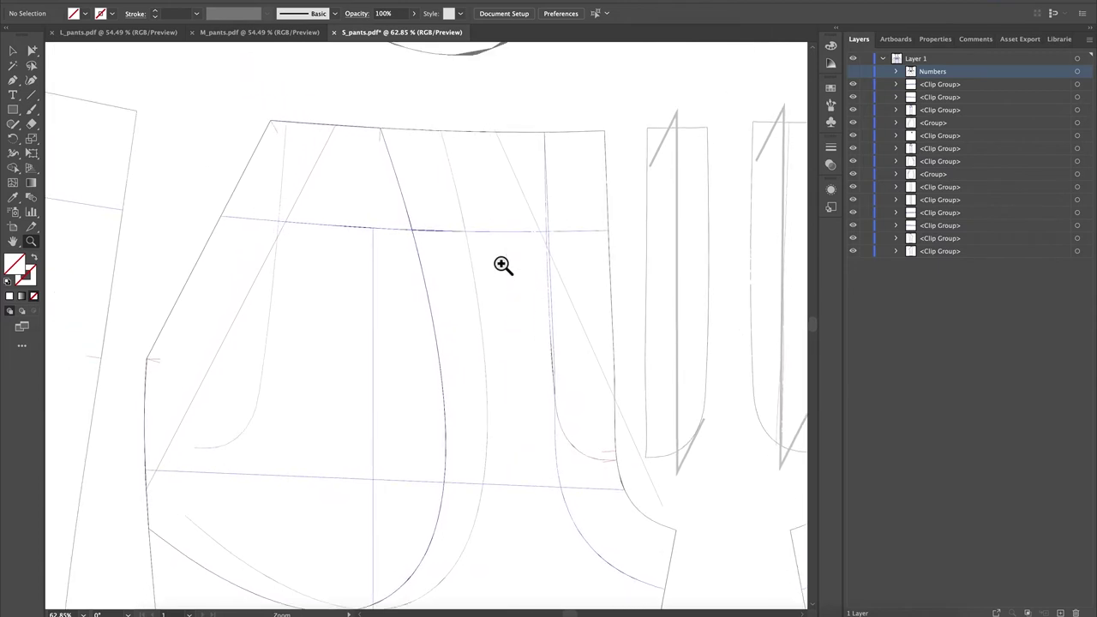
scroll(502, 265, "left", 7)
scroll(502, 265, "up", 2)
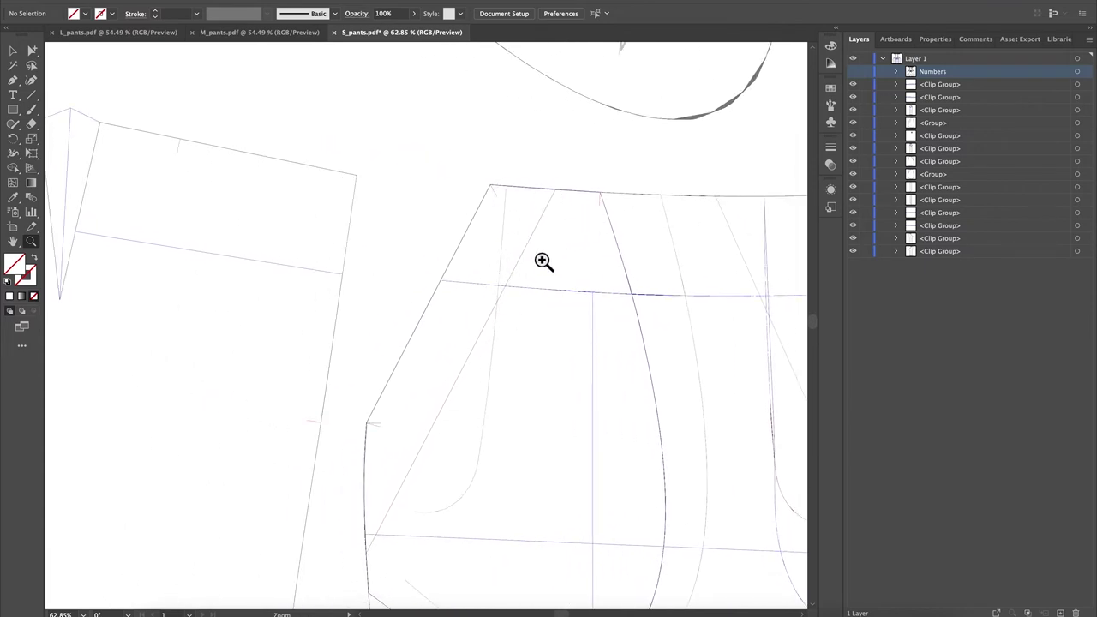
scroll(575, 321, "down", 4)
scroll(575, 321, "right", 2)
scroll(575, 320, "down", 1)
scroll(575, 321, "right", 1)
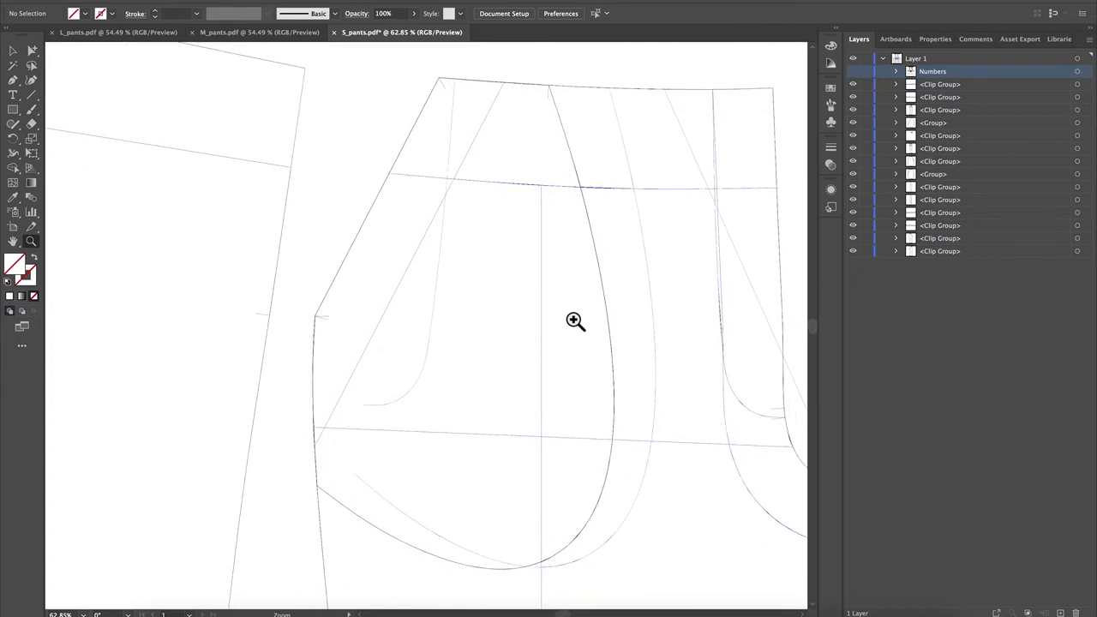
scroll(479, 260, "left", 3)
scroll(479, 260, "down", 2)
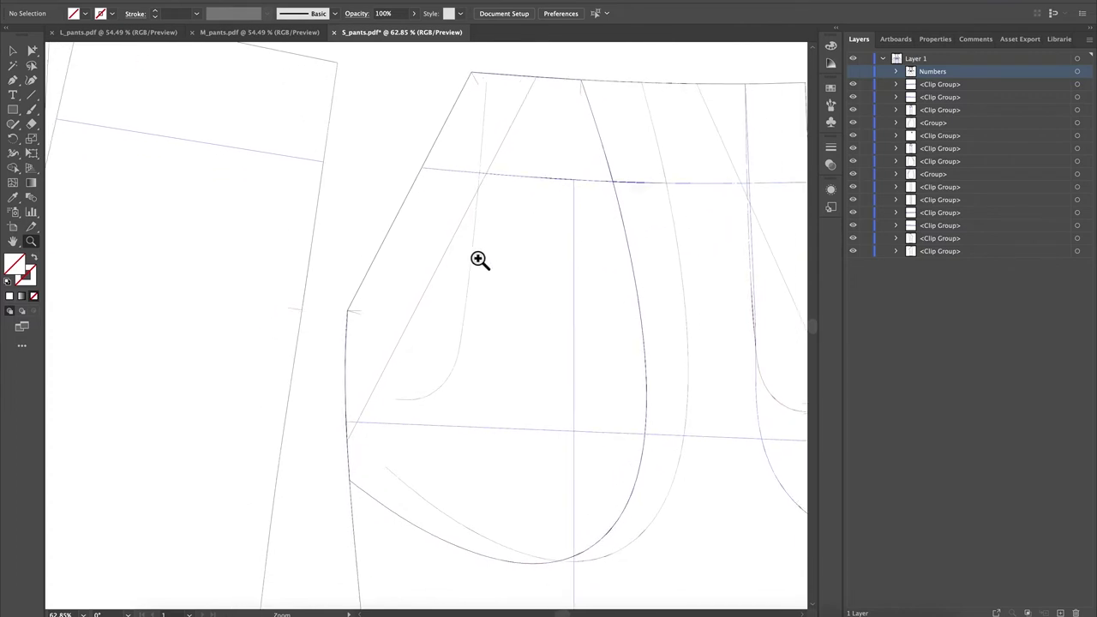
scroll(479, 259, "down", 4)
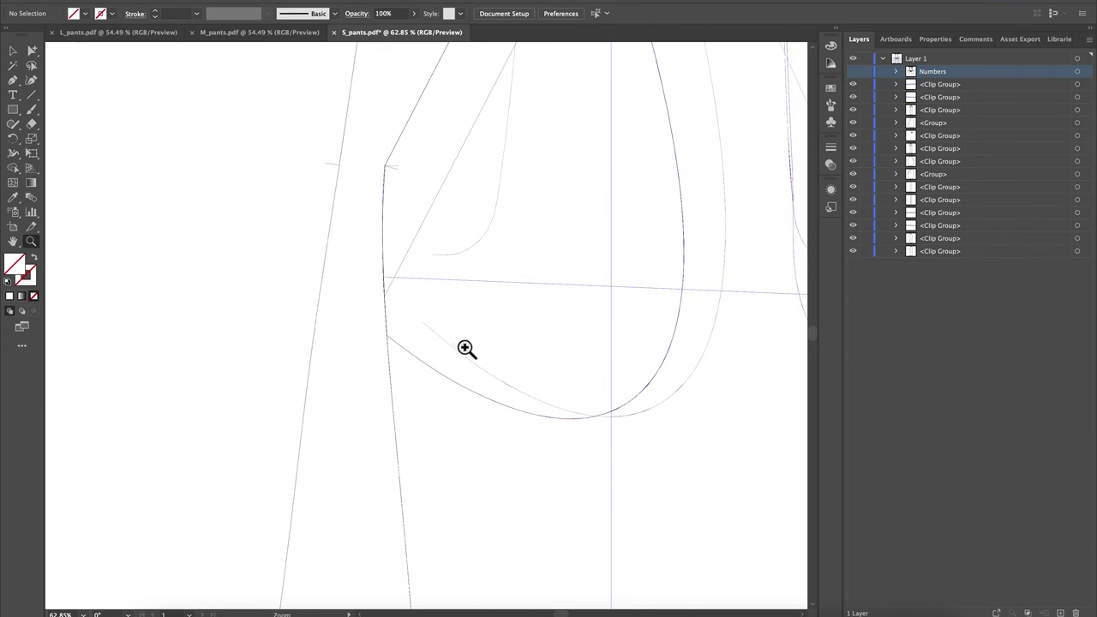
scroll(471, 351, "right", 1)
scroll(471, 351, "up", 1)
scroll(477, 352, "right", 5)
scroll(476, 352, "up", 2)
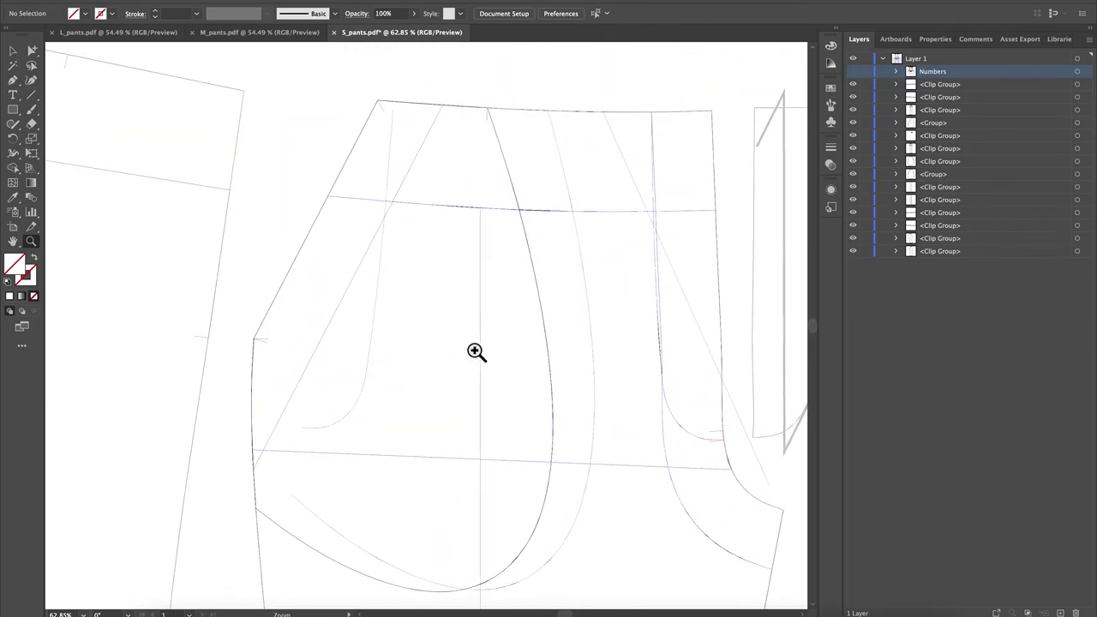
scroll(476, 351, "down", 2)
scroll(477, 352, "right", 2)
scroll(477, 351, "up", 5)
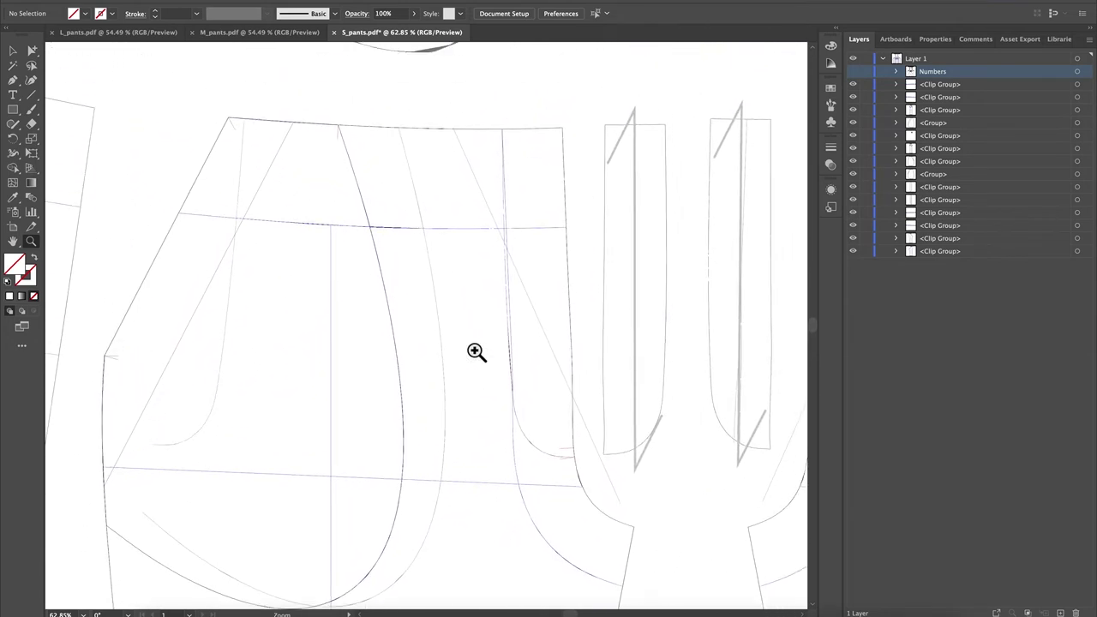
scroll(477, 351, "down", 1)
scroll(476, 351, "left", 1)
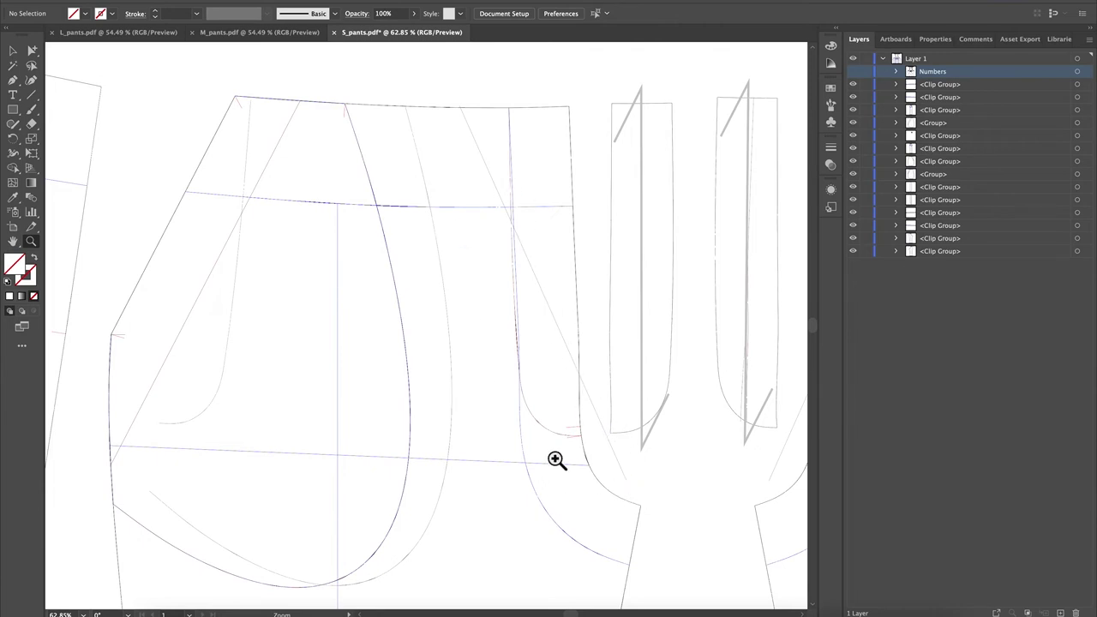
scroll(571, 431, "right", 5)
scroll(571, 431, "down", 3)
scroll(573, 430, "right", 3)
scroll(572, 430, "up", 3)
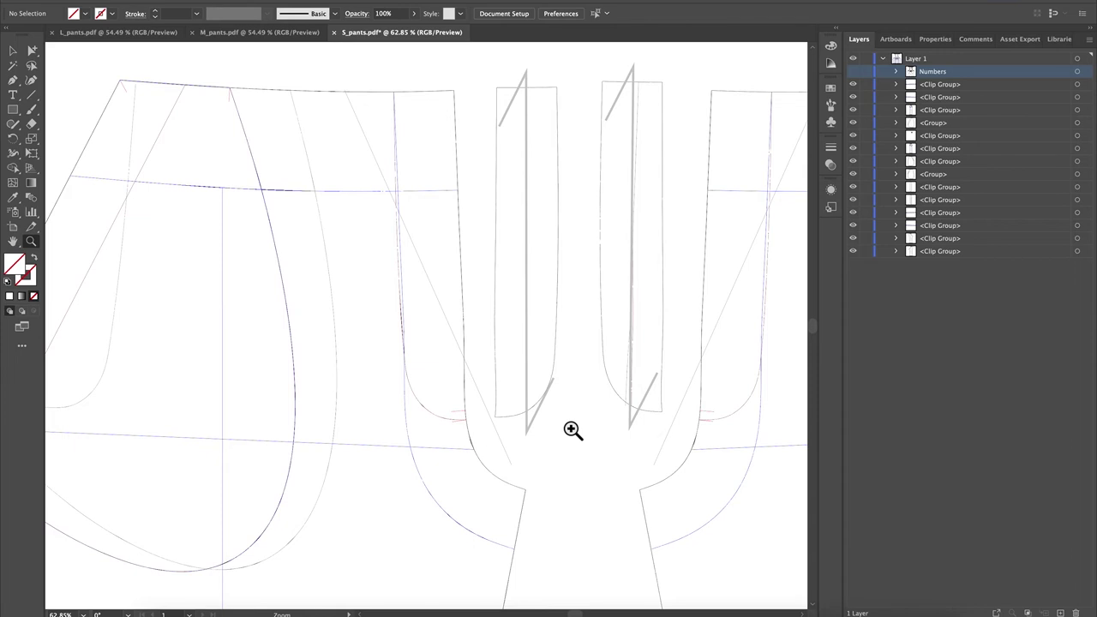
scroll(421, 262, "up", 10)
scroll(422, 261, "left", 3)
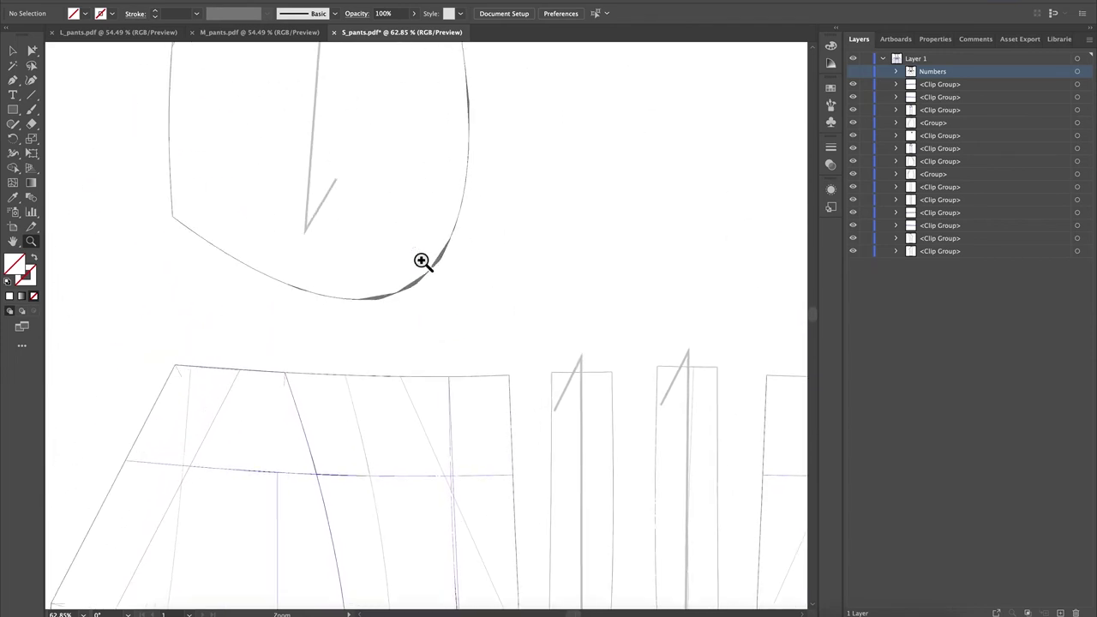
scroll(422, 261, "up", 10)
scroll(422, 262, "left", 5)
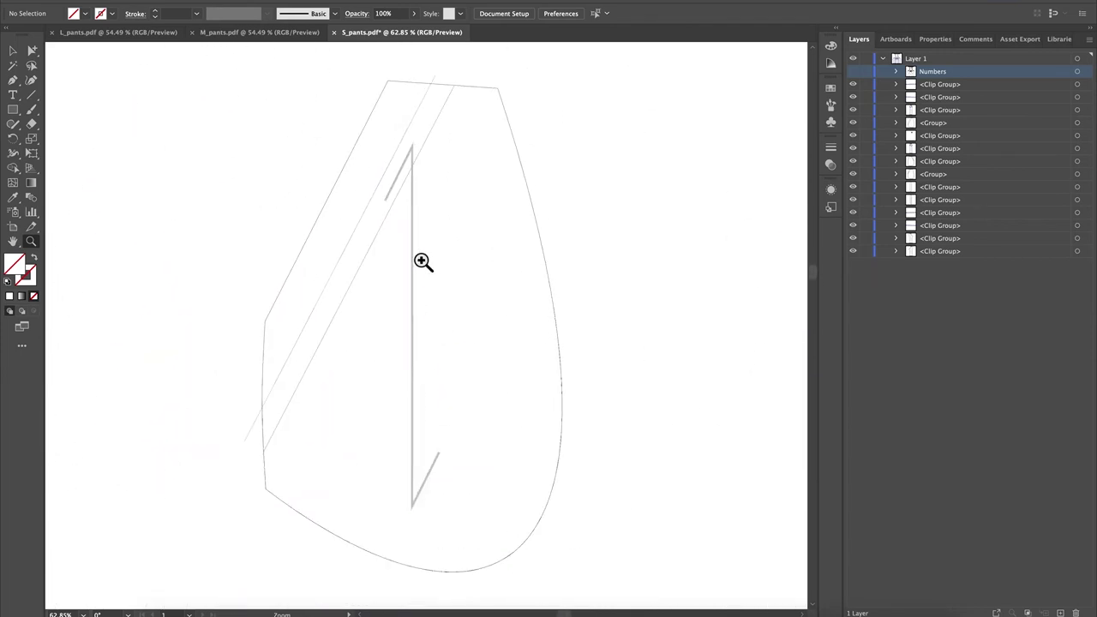
scroll(422, 261, "up", 2)
scroll(423, 262, "right", 1)
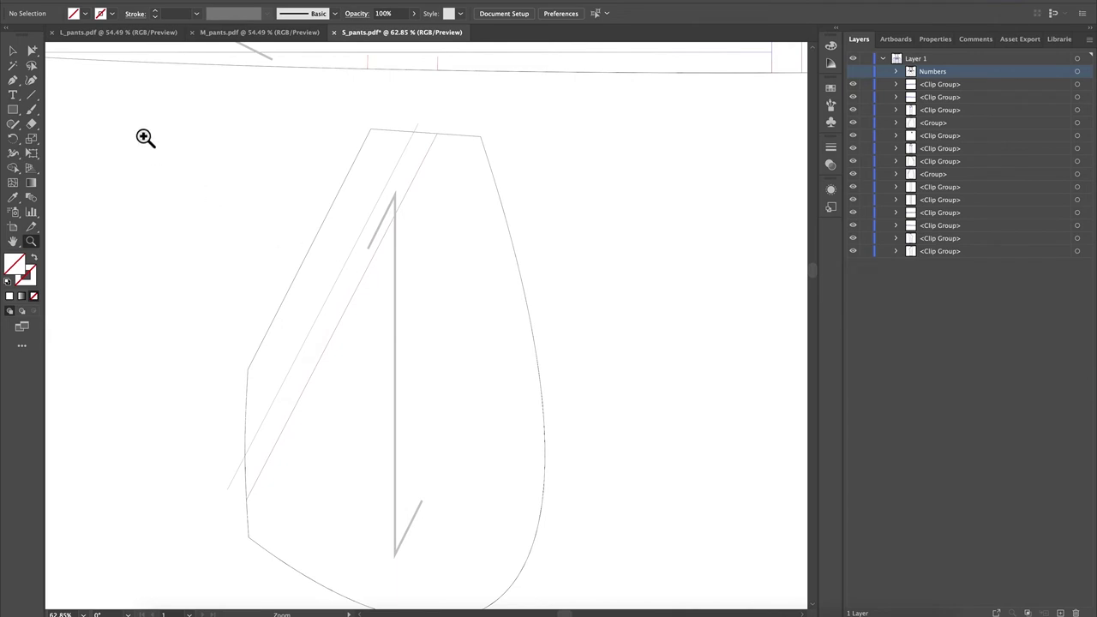
left_click_drag(31, 52, 36, 58)
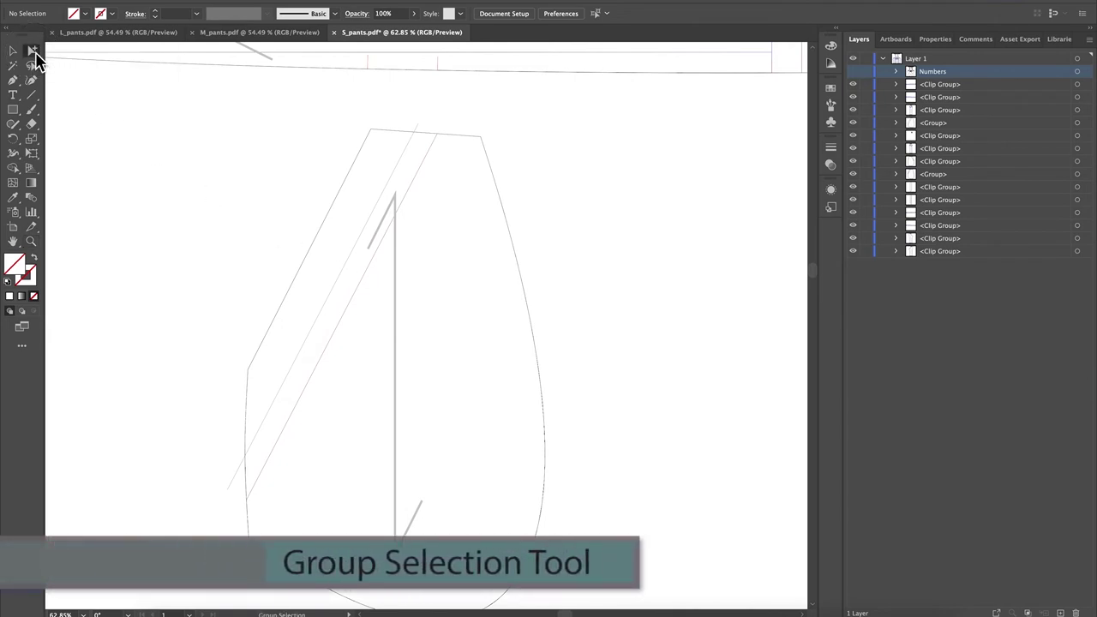
Delete the long extra diagonal line crossing the pocket piece using Group Selection
mouse_move(36, 58)
left_mouse_down()
mouse_move(86, 62)
mouse_move(38, 58)
left_mouse_up()
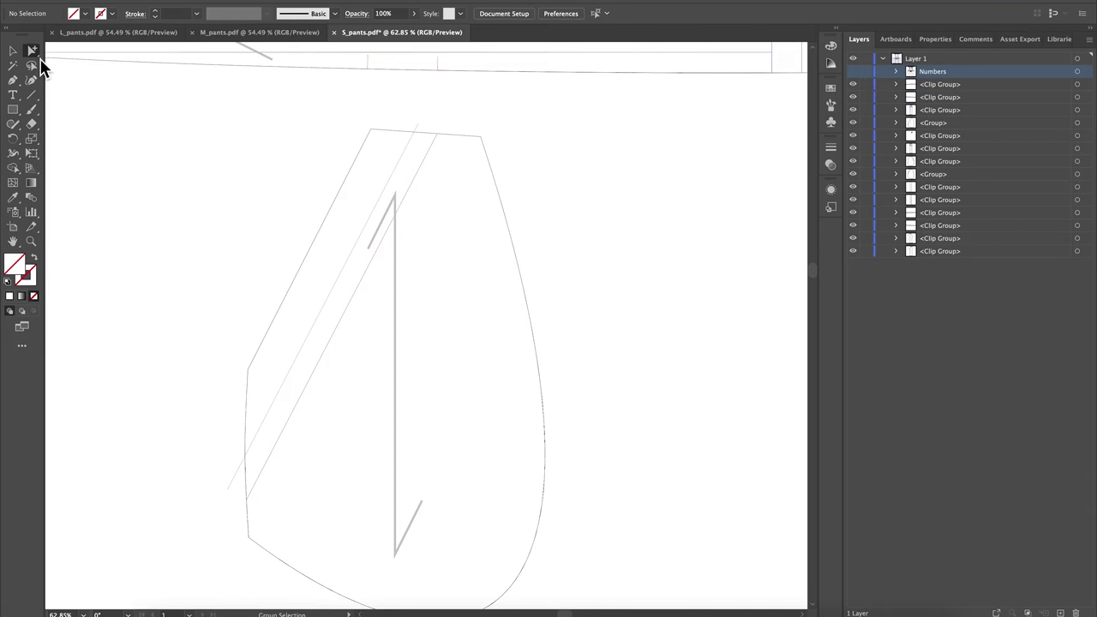
left_click_drag(34, 56, 32, 58)
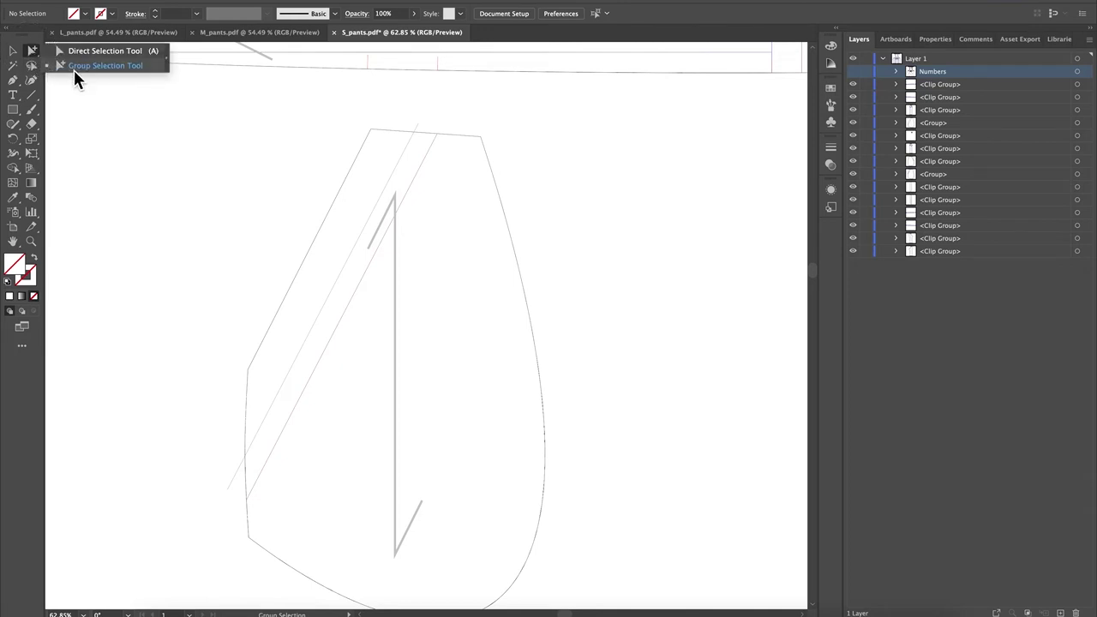
left_click_drag(98, 70, 98, 72)
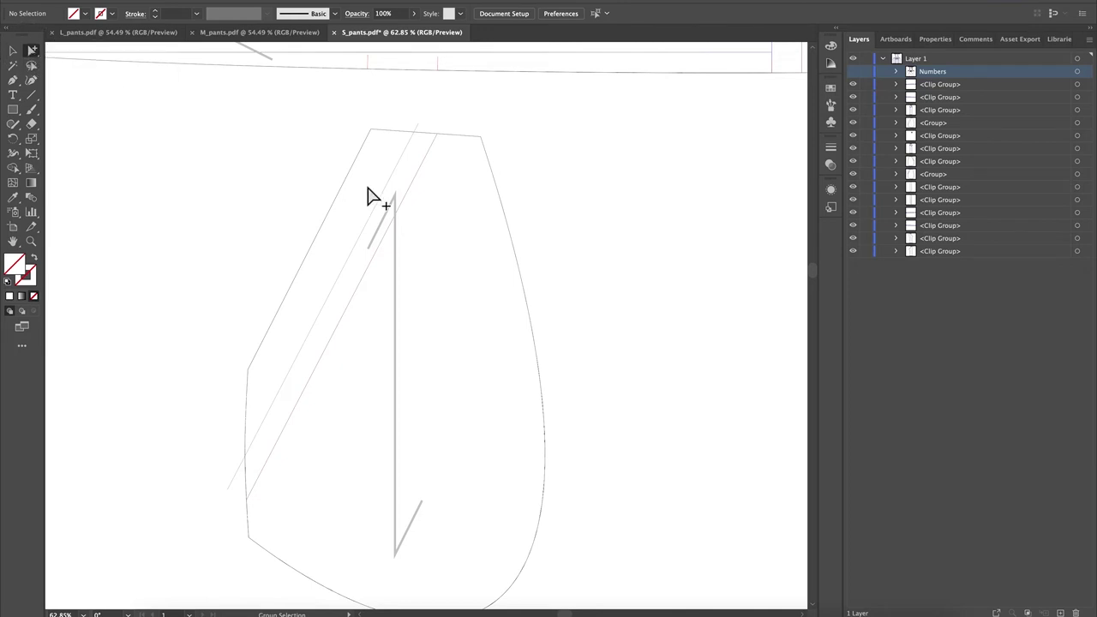
scroll(489, 309, "down", 2)
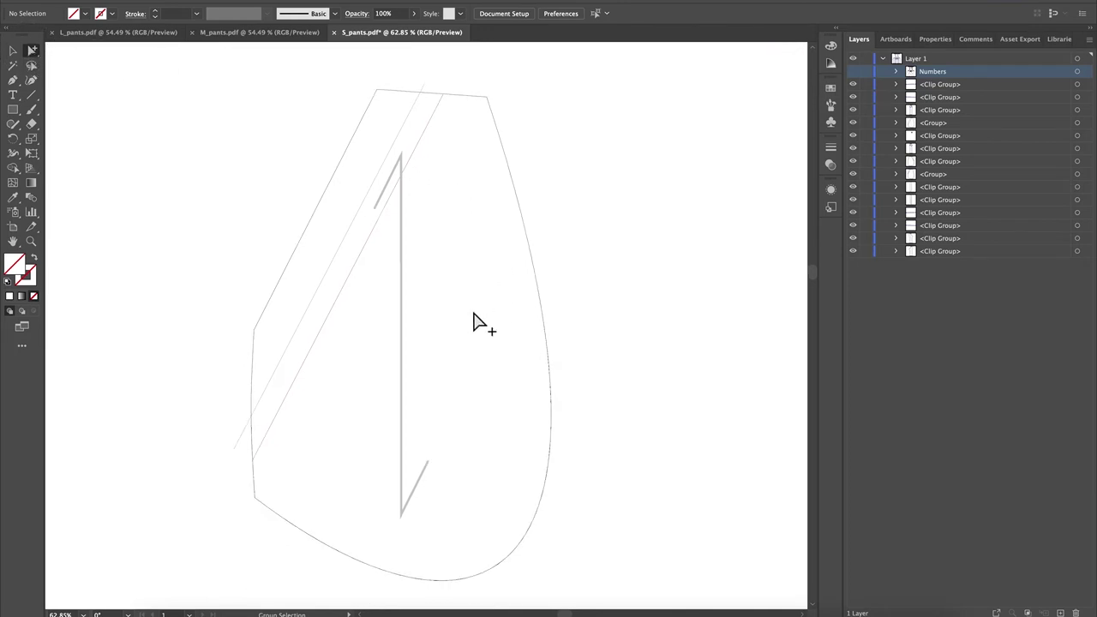
left_click(409, 121)
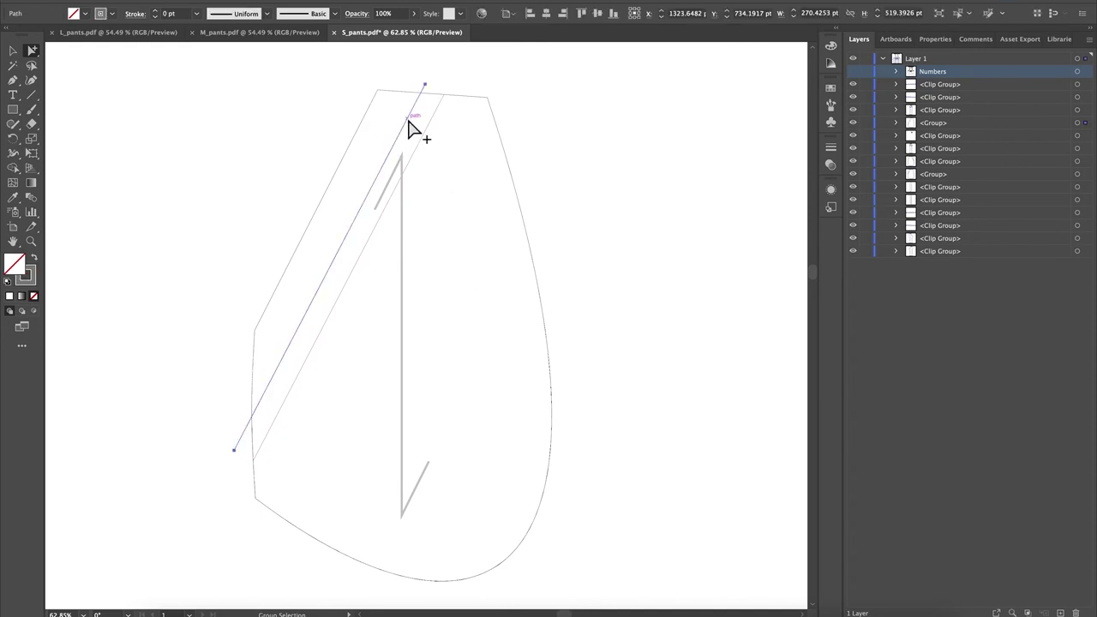
key("Delete")
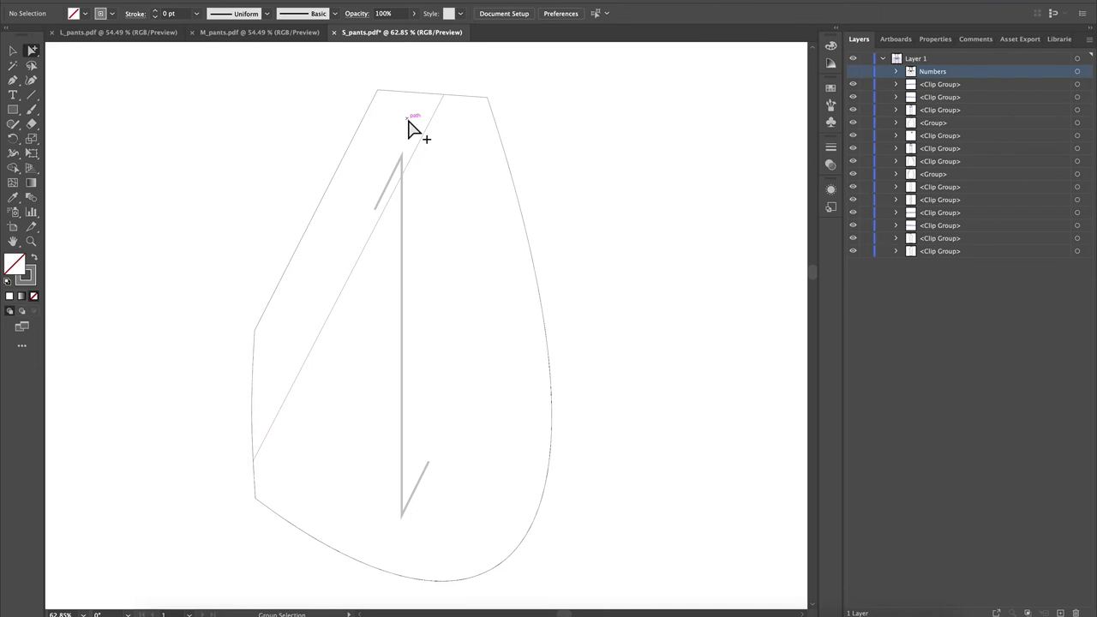
Zoom out and pan so the whole S_pants artboard is in view
key("alt")
key("super+minus")
key("super+minus")
key("super+minus")
key("super+minus")
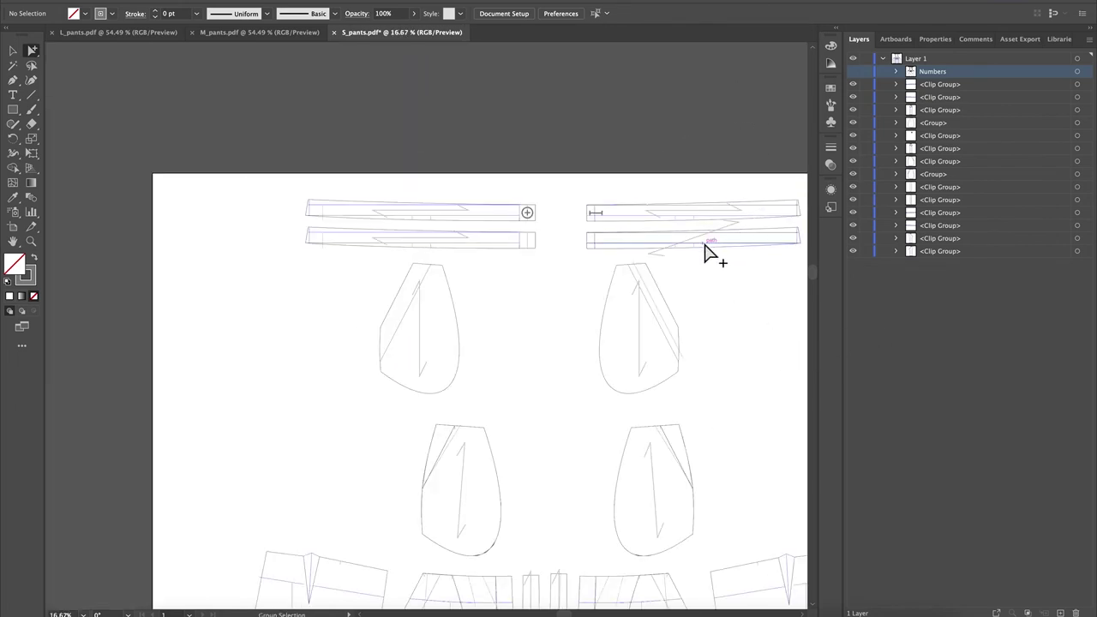
scroll(718, 287, "right", 3)
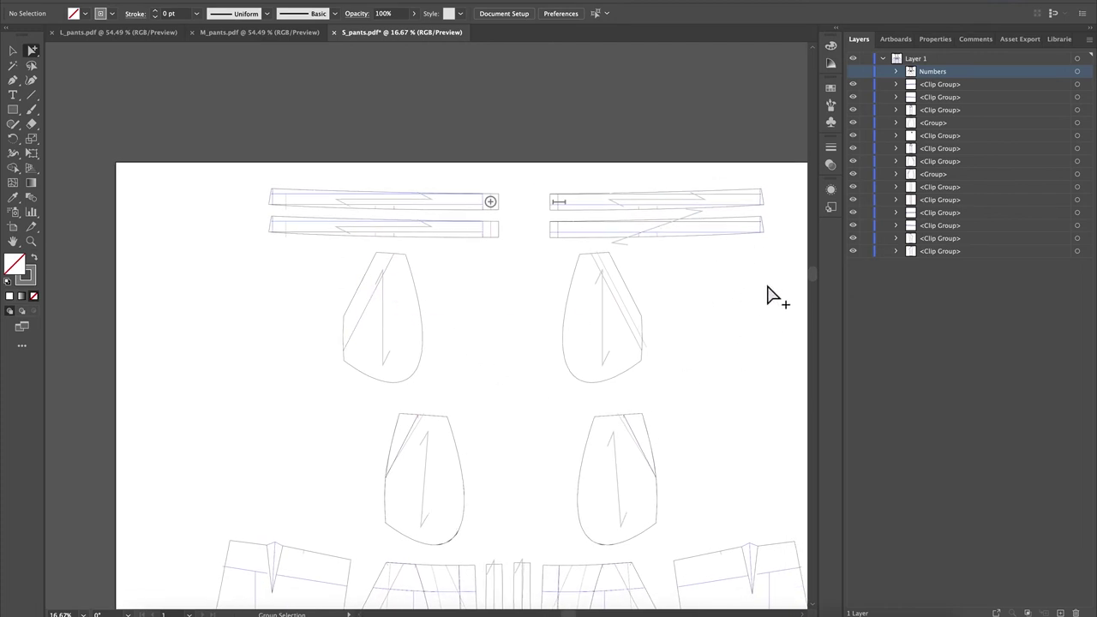
scroll(730, 333, "down", 3)
scroll(730, 333, "right", 2)
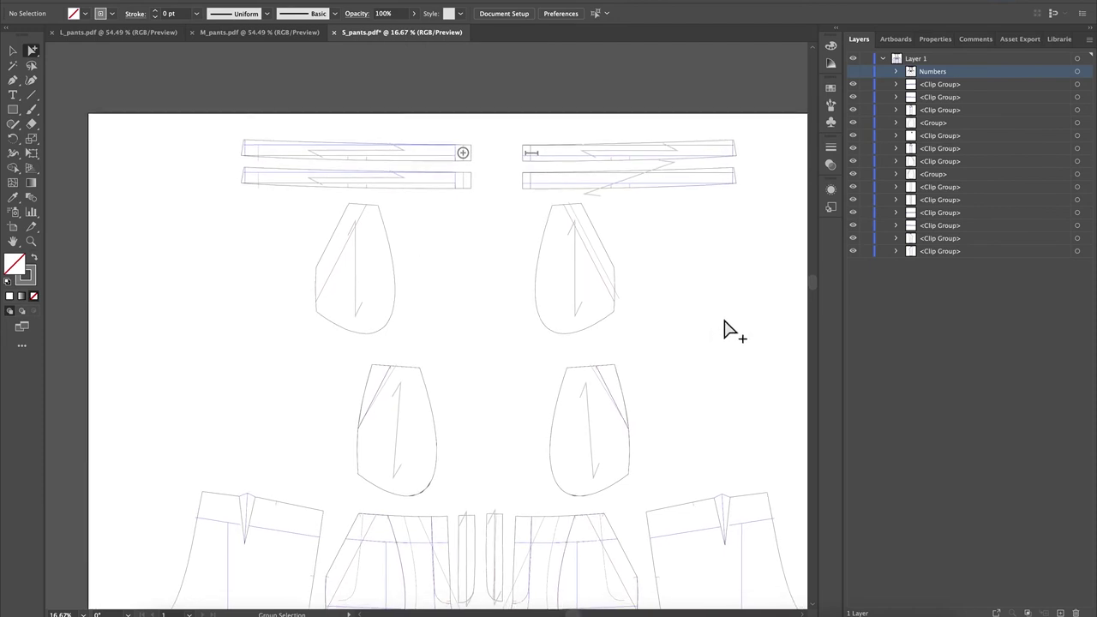
Zoom in on the waistband pieces
scroll(720, 304, "down", 1)
scroll(720, 304, "right", 1)
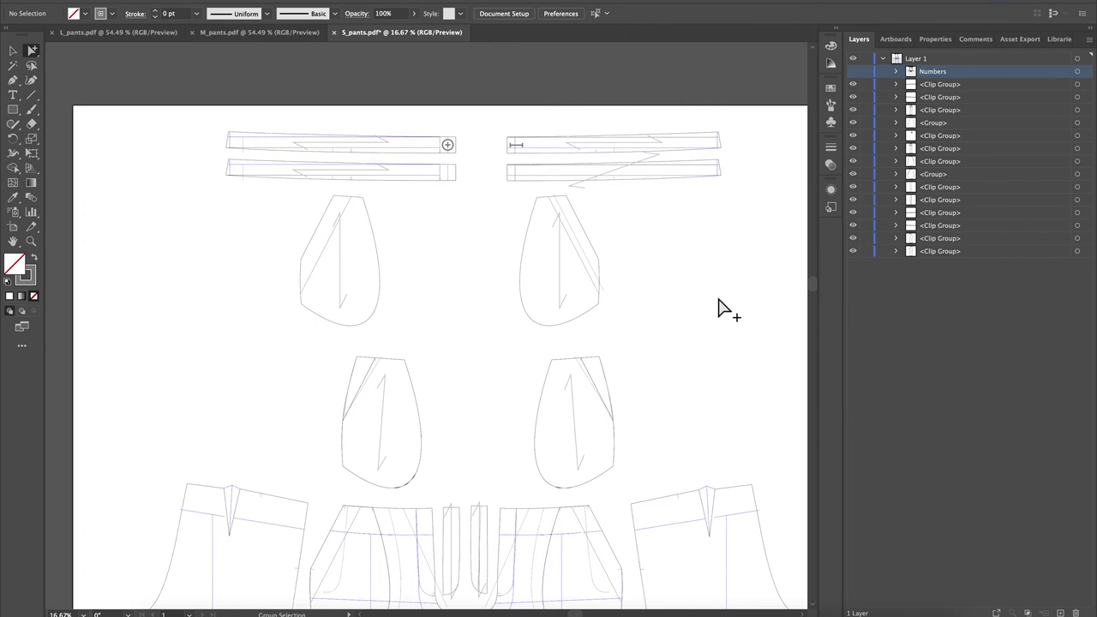
left_click(32, 242)
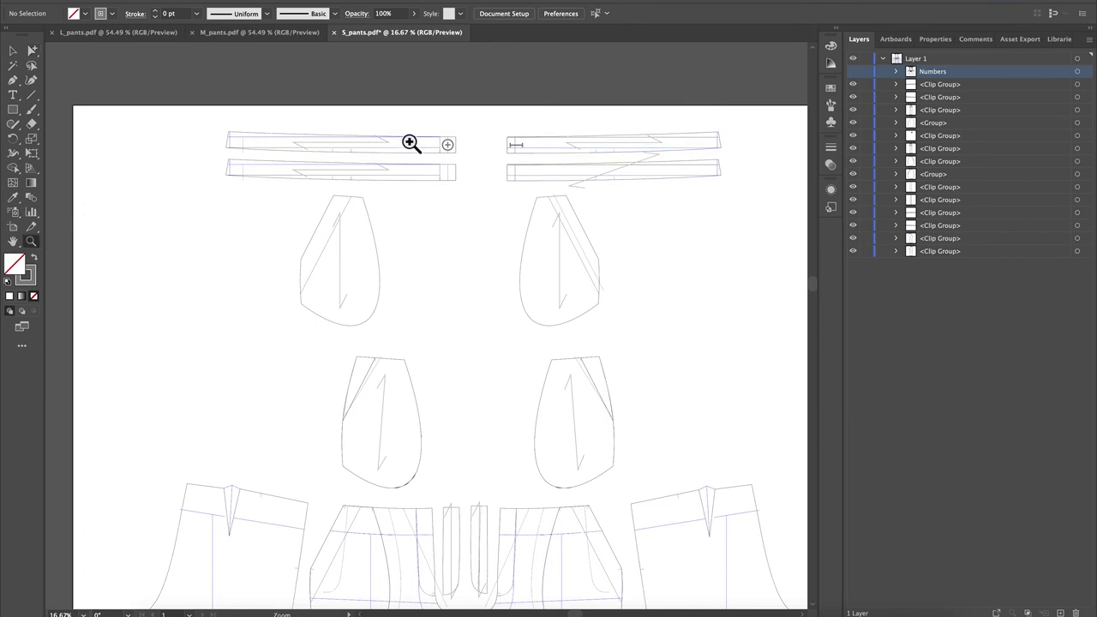
left_click_drag(411, 143, 446, 185)
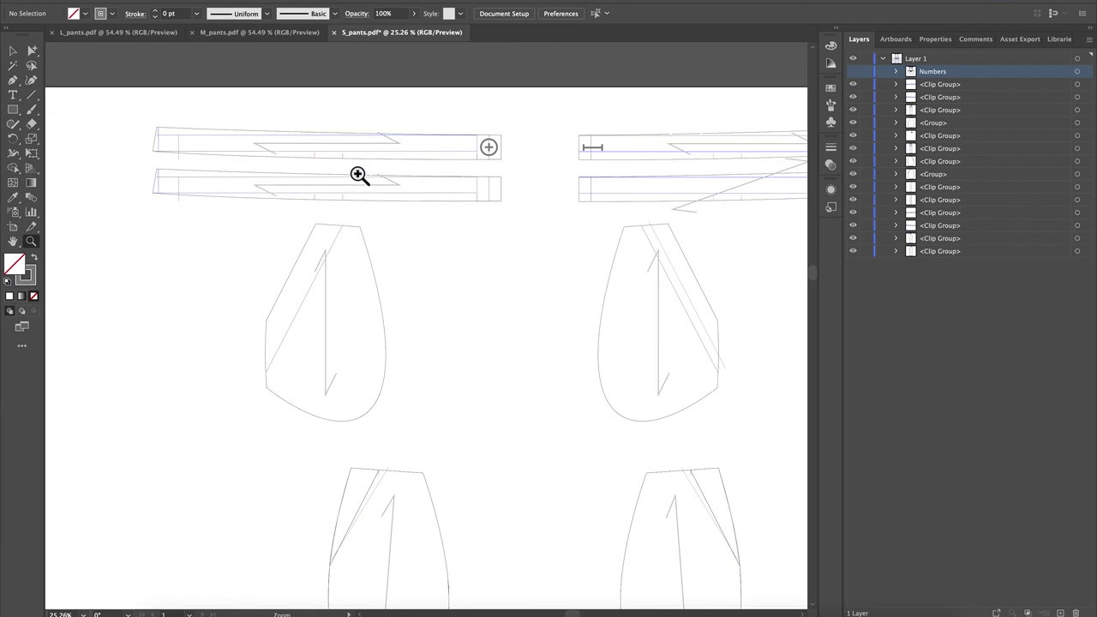
Select the stray end and edge lines of the left waistband pieces and delete them
left_click(32, 51)
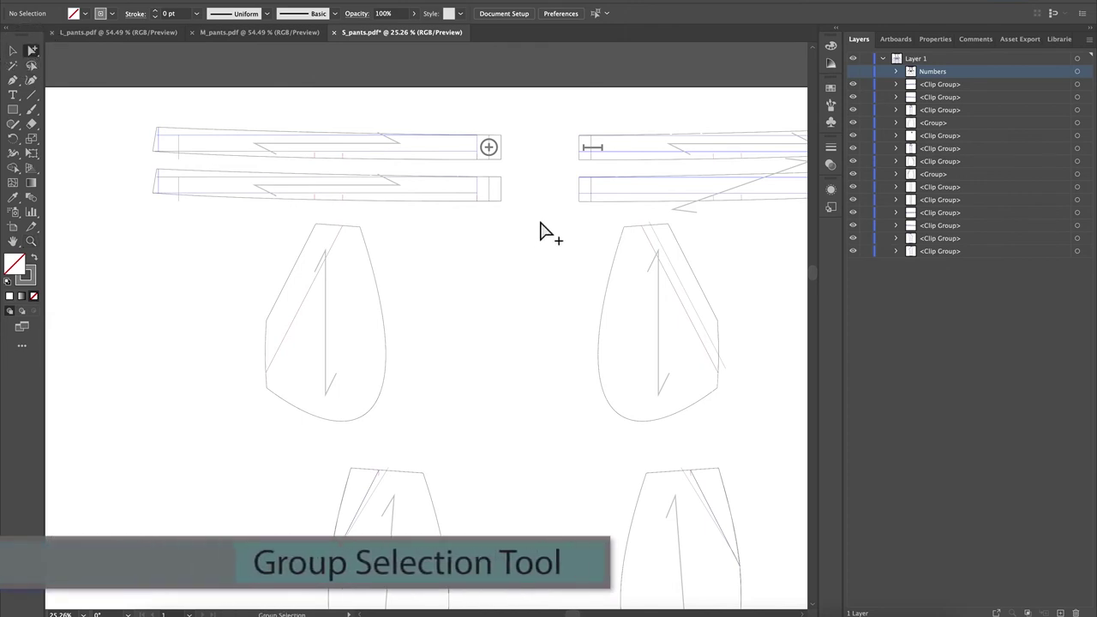
left_click(422, 194)
left_click(558, 166)
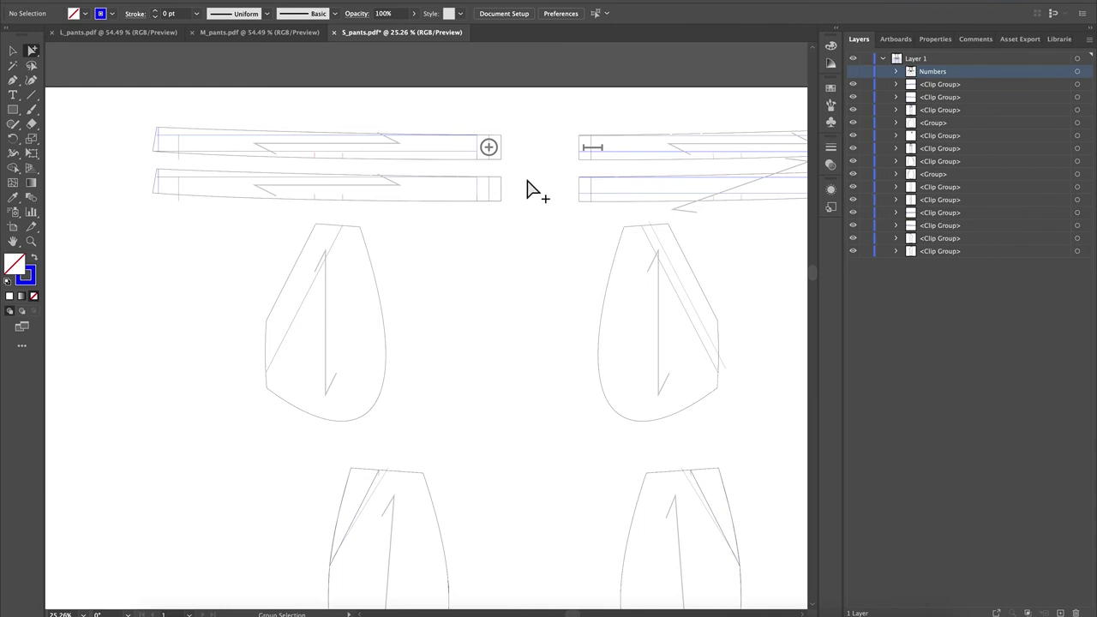
left_click(191, 177)
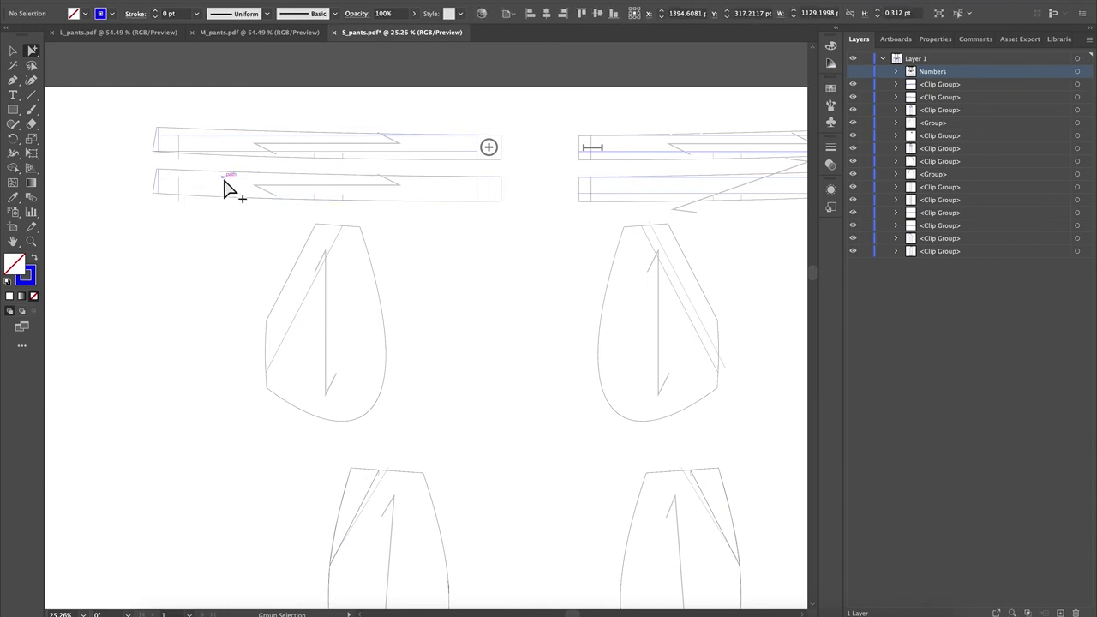
left_click(180, 185)
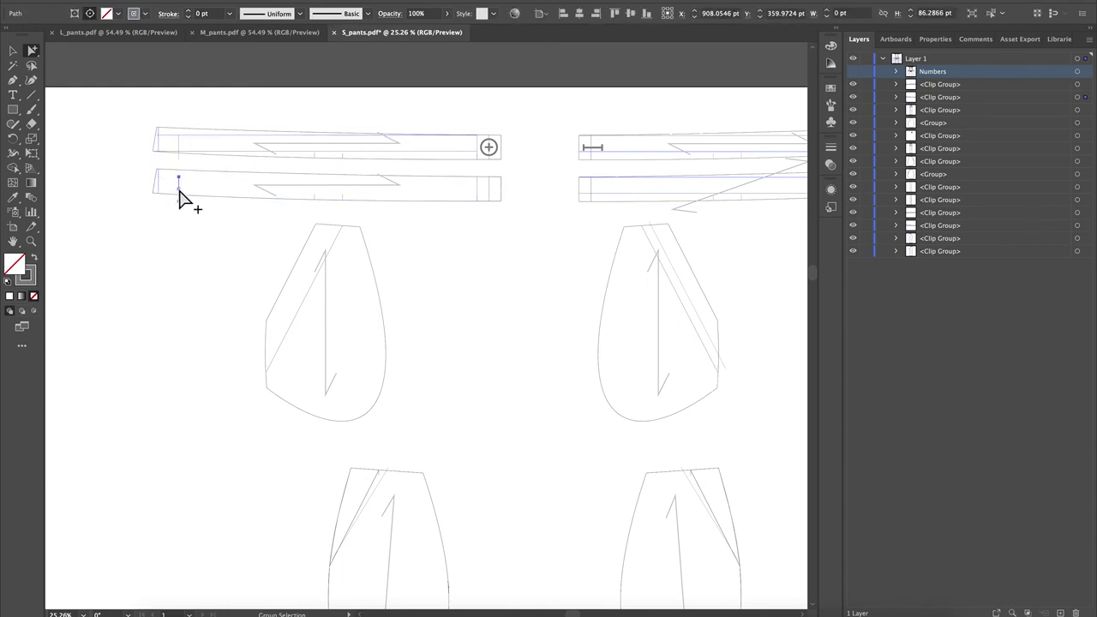
left_click(178, 161)
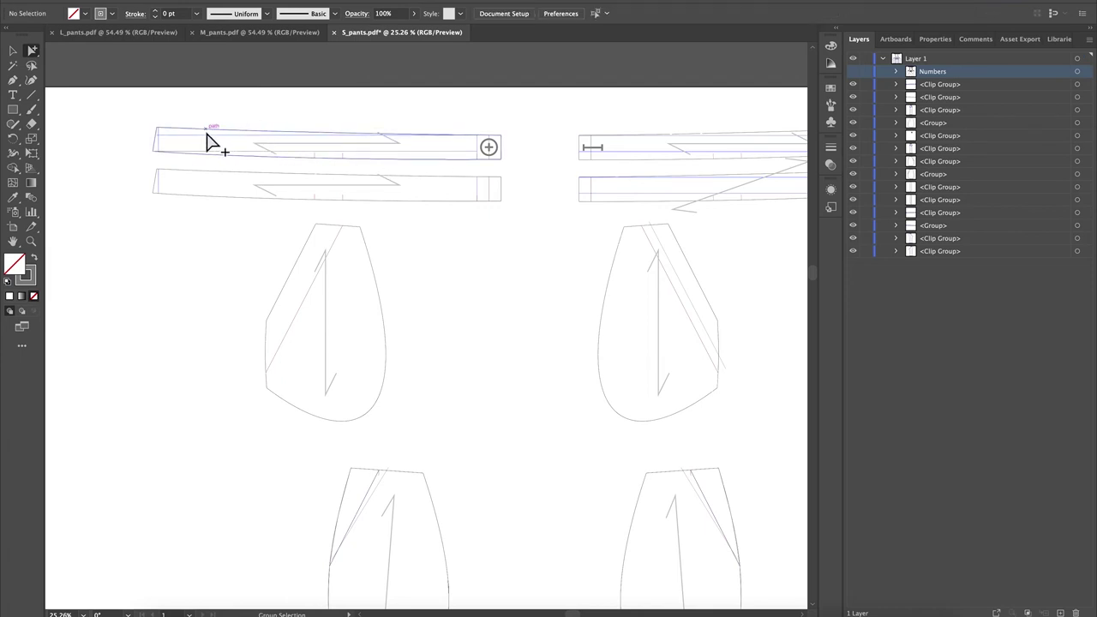
left_click(206, 134)
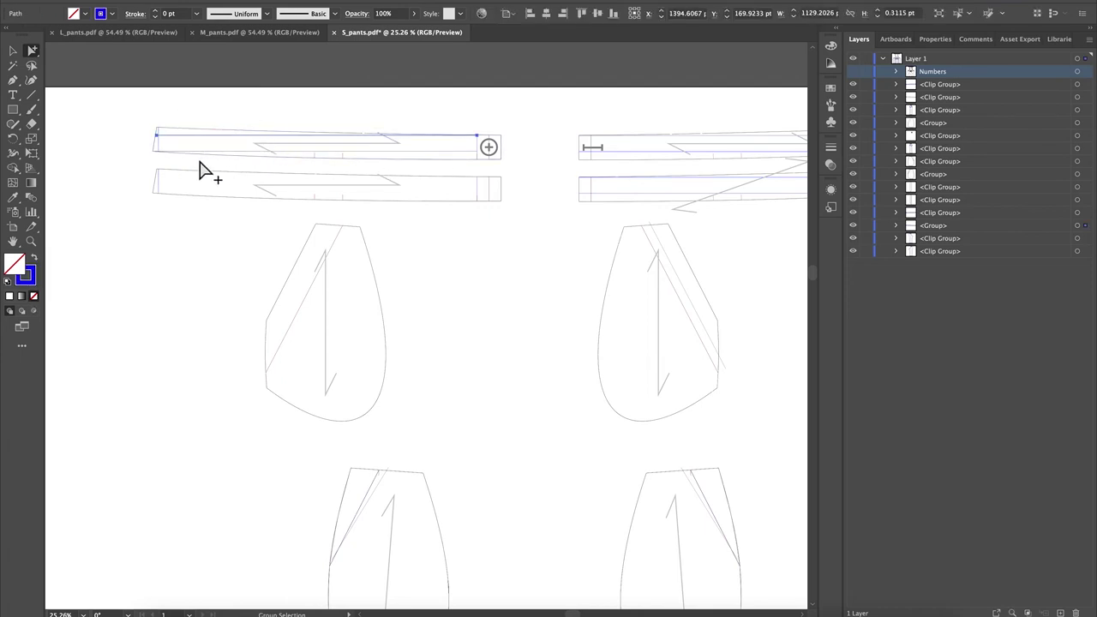
left_click(585, 168, "shift")
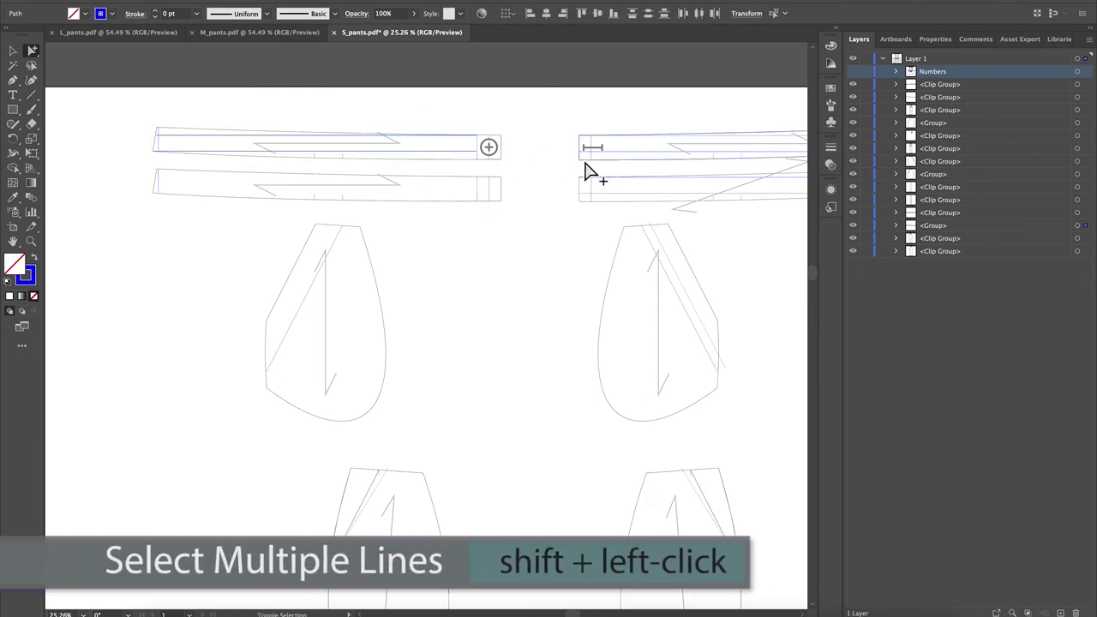
left_click(159, 193, "shift")
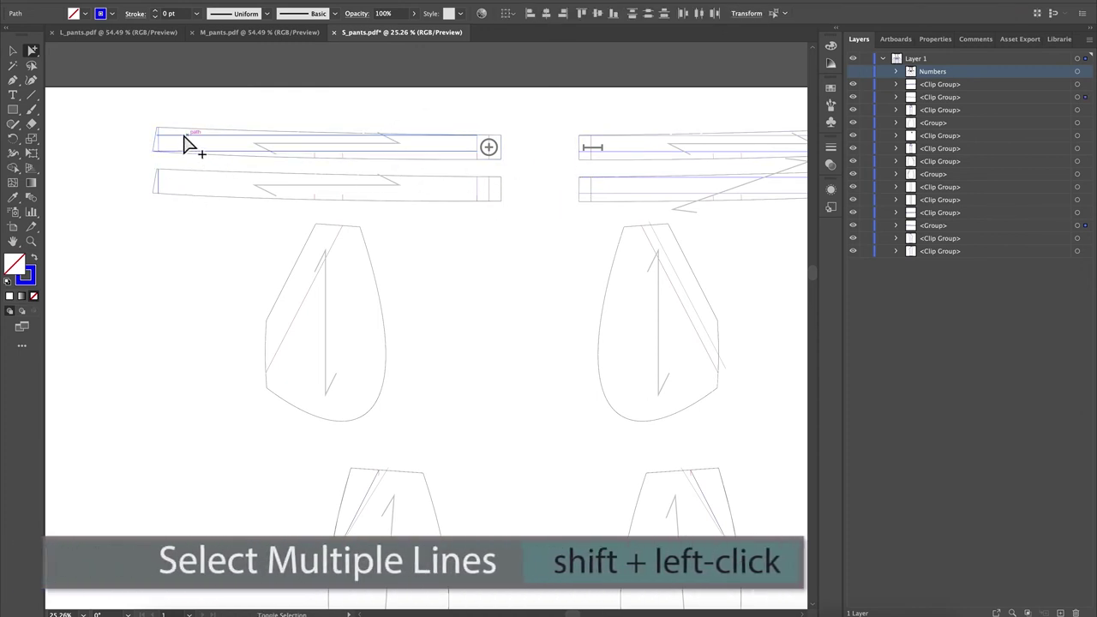
left_click(159, 151, "shift")
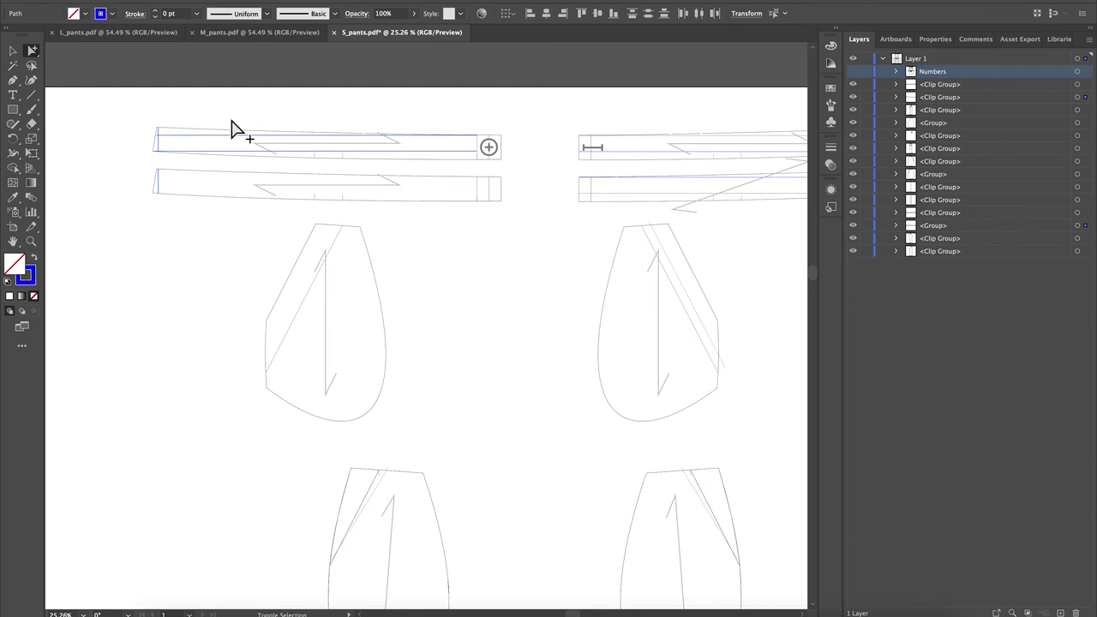
key("Delete")
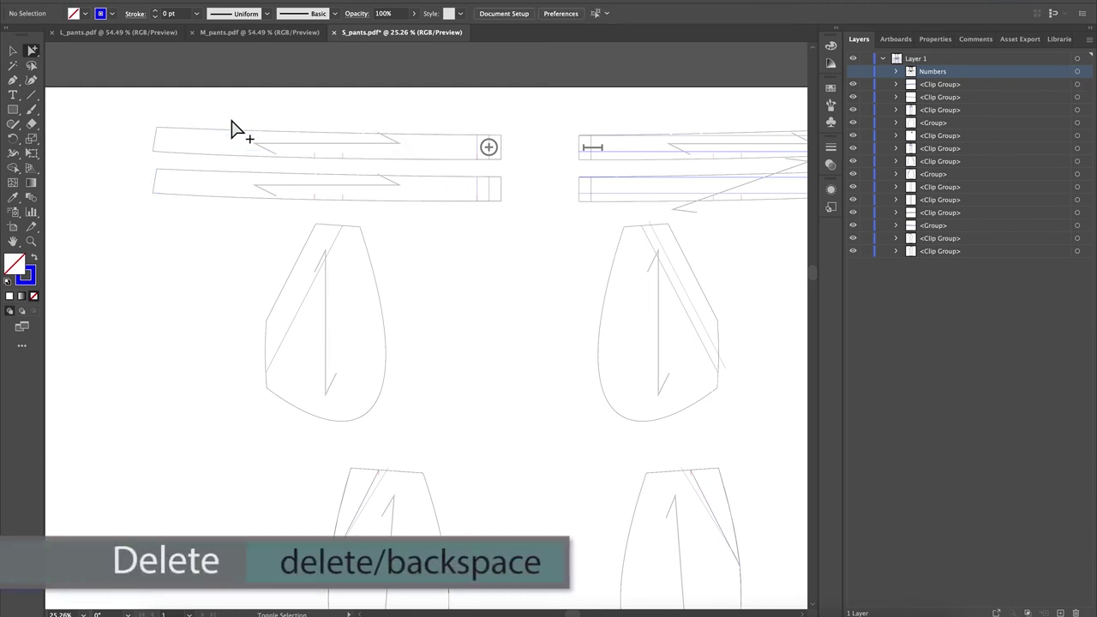
Zoom the view back out to 25%
scroll(466, 331, "right", 3)
scroll(466, 331, "up", 1)
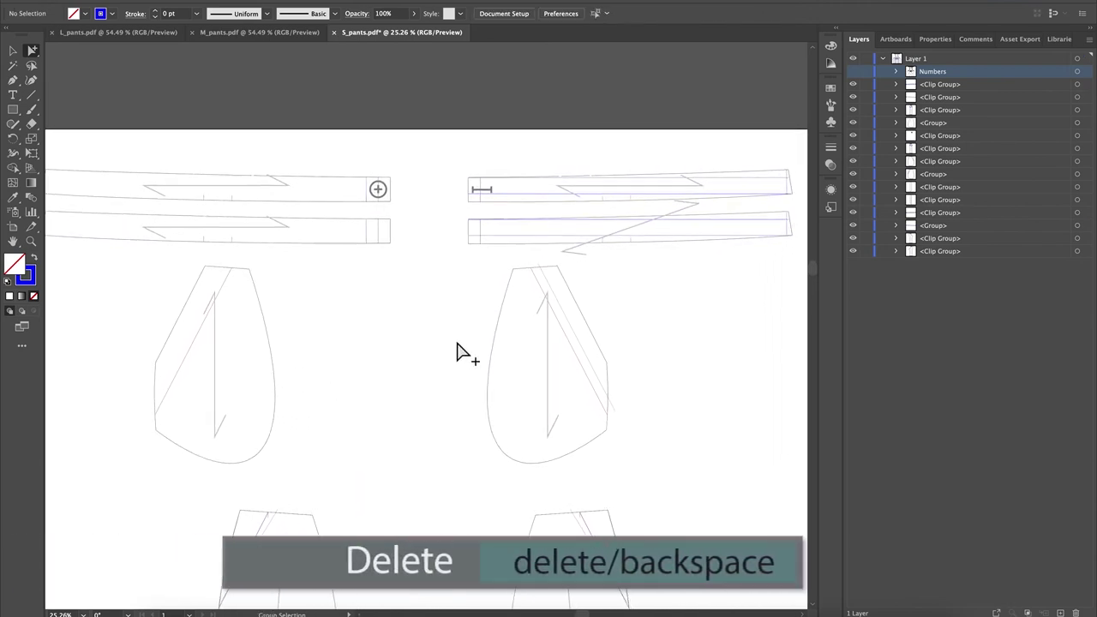
key("super+minus")
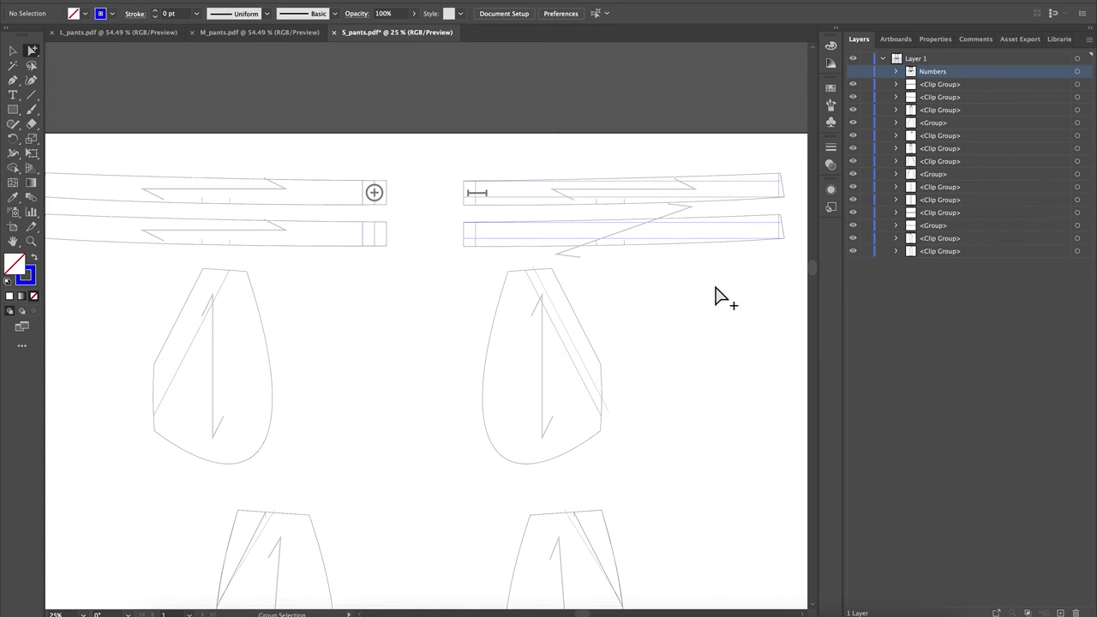
Try selecting right waistband edges and pocket diagonal lines, then clear the selection
left_click(758, 182)
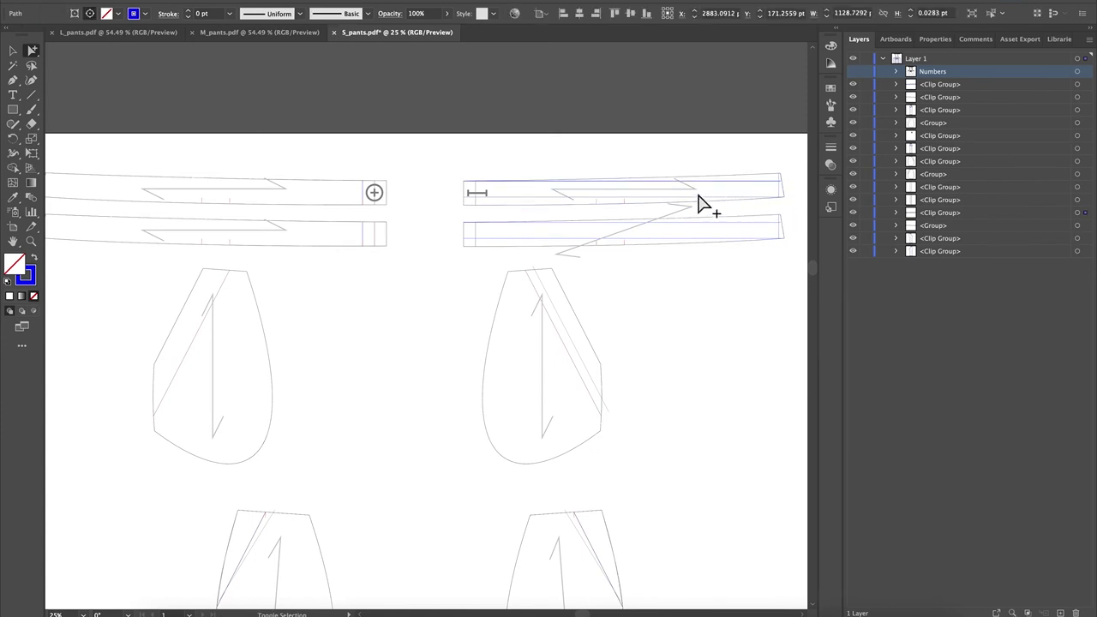
left_click(654, 192, "shift")
left_click(666, 239, "shift")
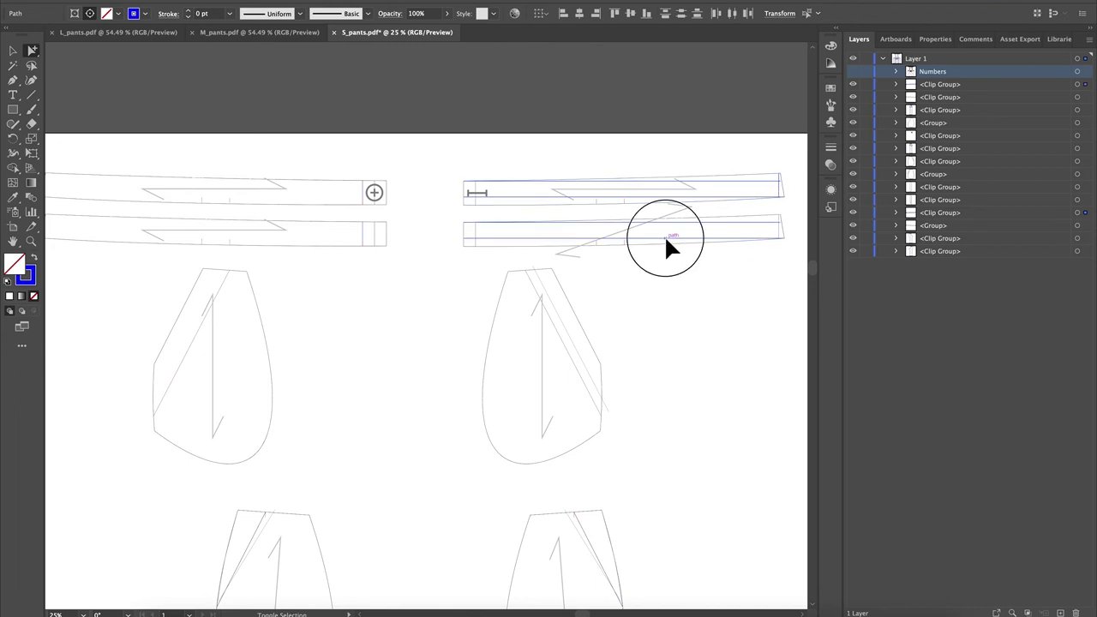
left_click(780, 233)
scroll(558, 350, "down", 3)
left_click(602, 264)
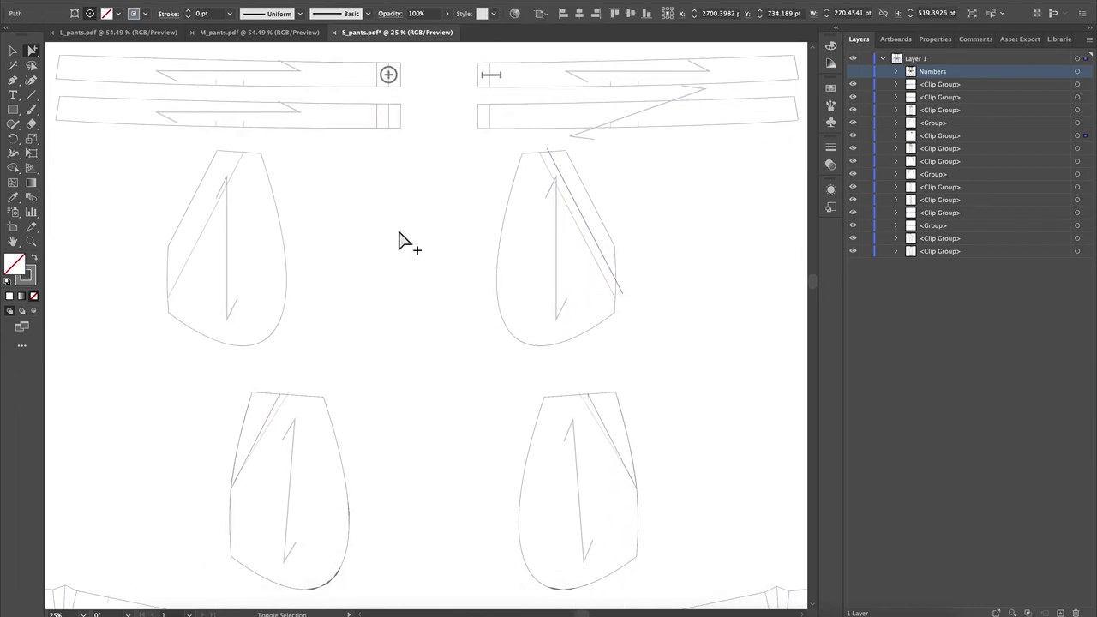
left_click(694, 343)
left_click(587, 408)
left_click(286, 420)
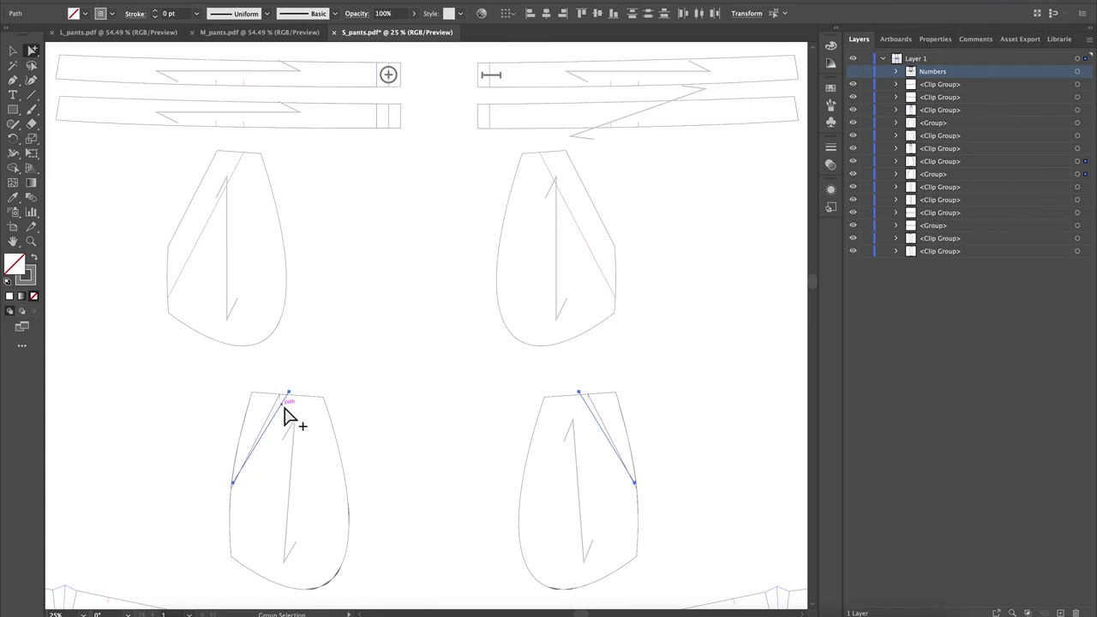
left_click(463, 394)
scroll(643, 367, "down", 4)
scroll(742, 350, "down", 5)
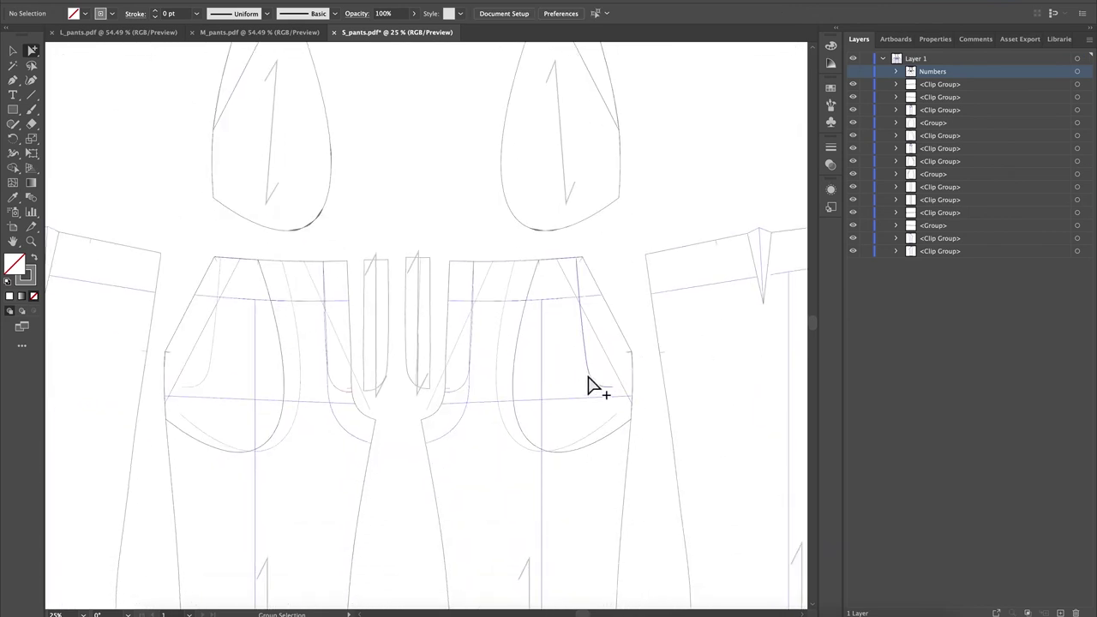
Select the extra pocket curves and diagonal lines in both front pants pieces
left_click(592, 383)
left_click(598, 426, "shift")
left_click(458, 431, "shift")
left_click(352, 433, "shift")
left_click(348, 355, "shift")
left_click(452, 306, "shift")
left_click(295, 346, "shift")
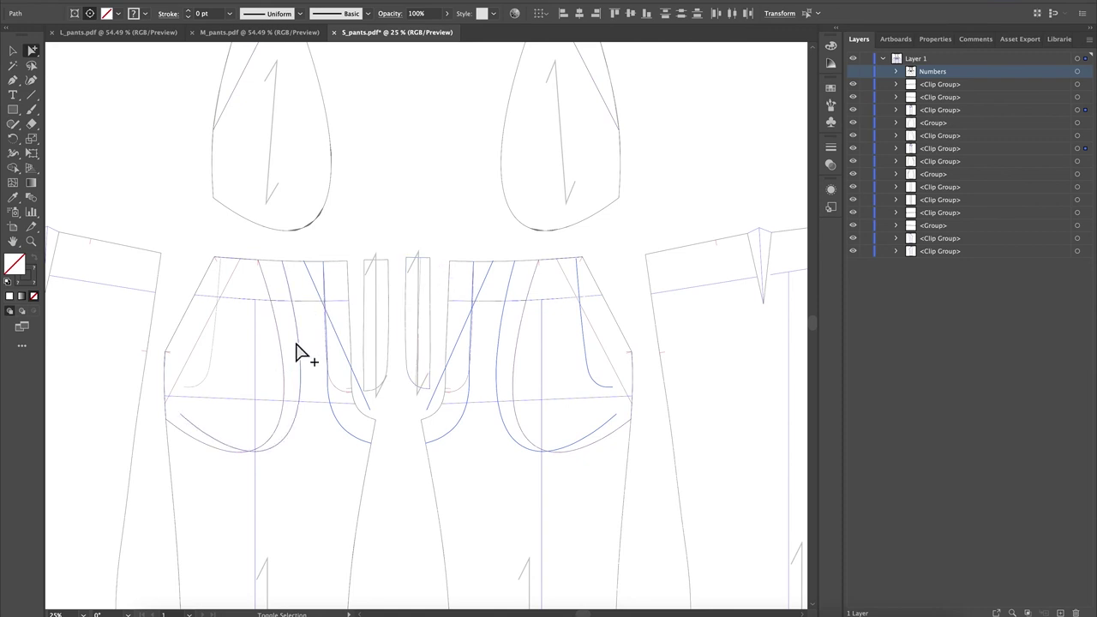
left_click(303, 369, "shift")
left_click(296, 364, "alt+shift")
left_click(303, 372, "shift")
left_click(301, 375, "shift")
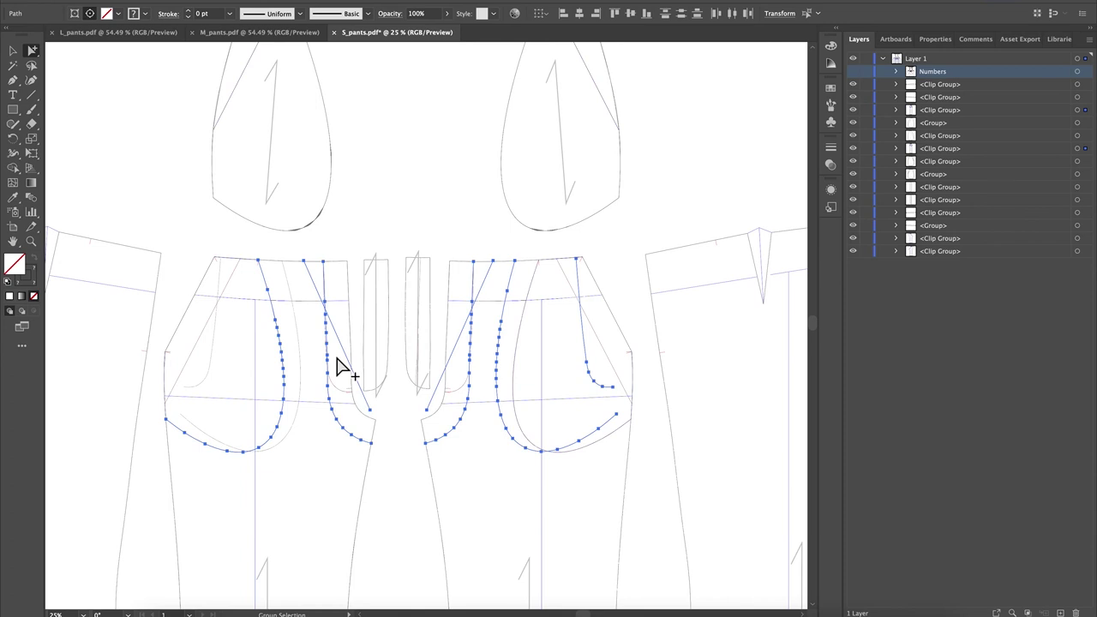
left_click(338, 360)
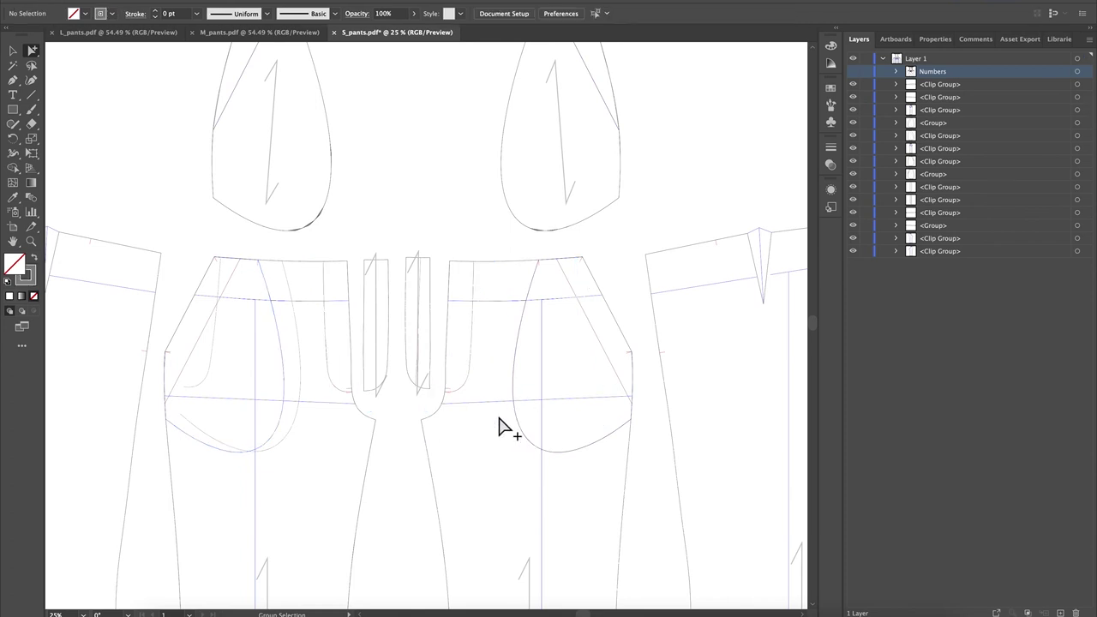
Check the left pocket curve selection, then zoom out to see all pattern pieces
scroll(499, 426, "down", 2)
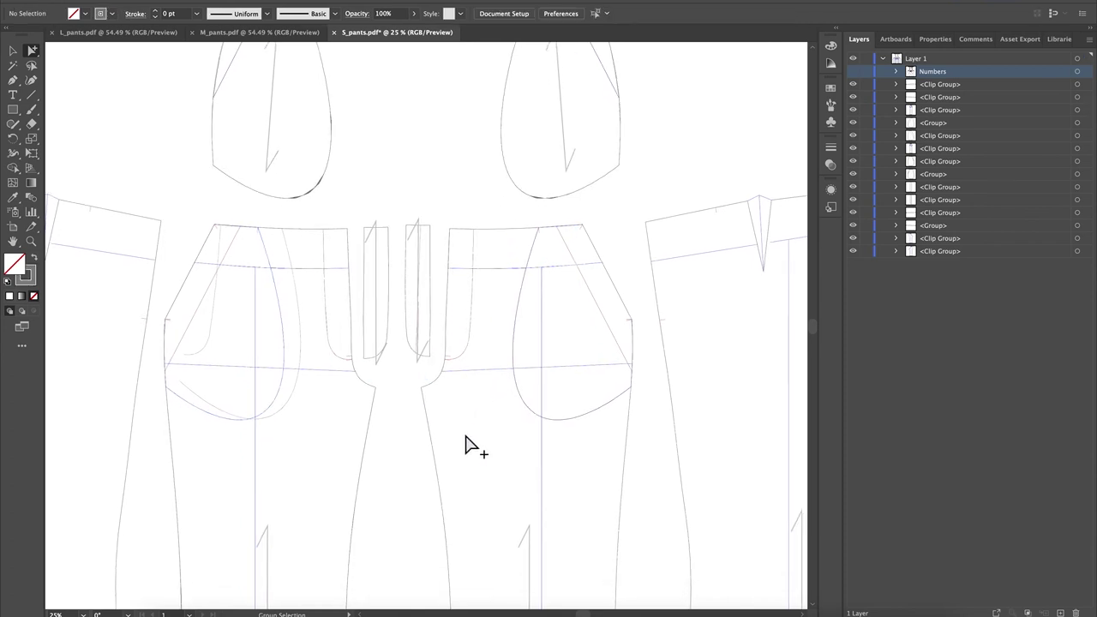
left_click(304, 367)
left_click(303, 367)
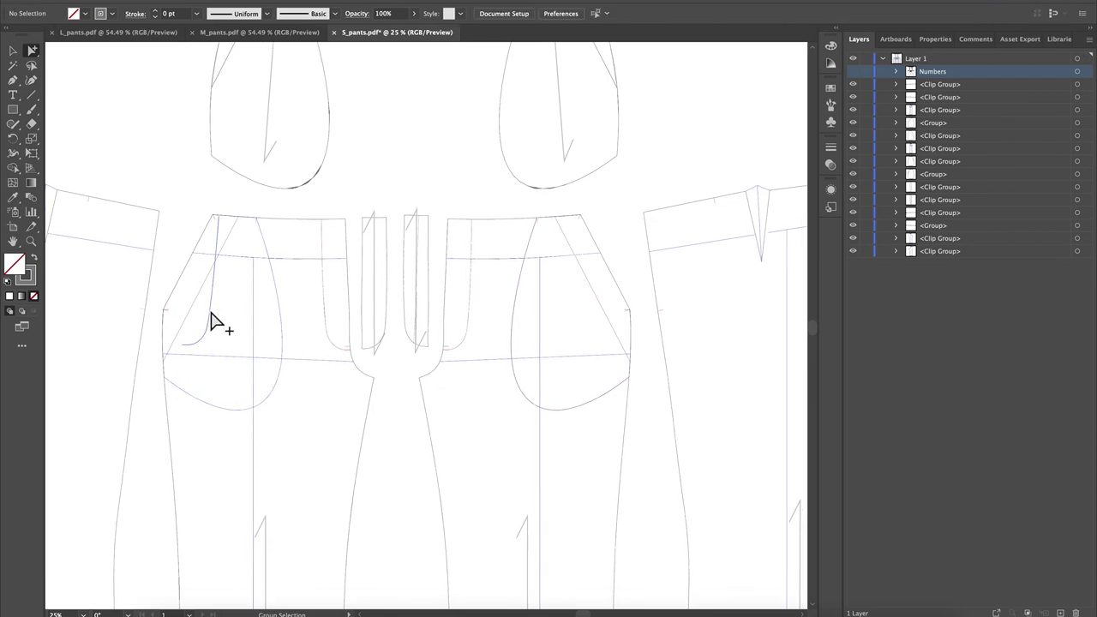
scroll(215, 323, "down", 5)
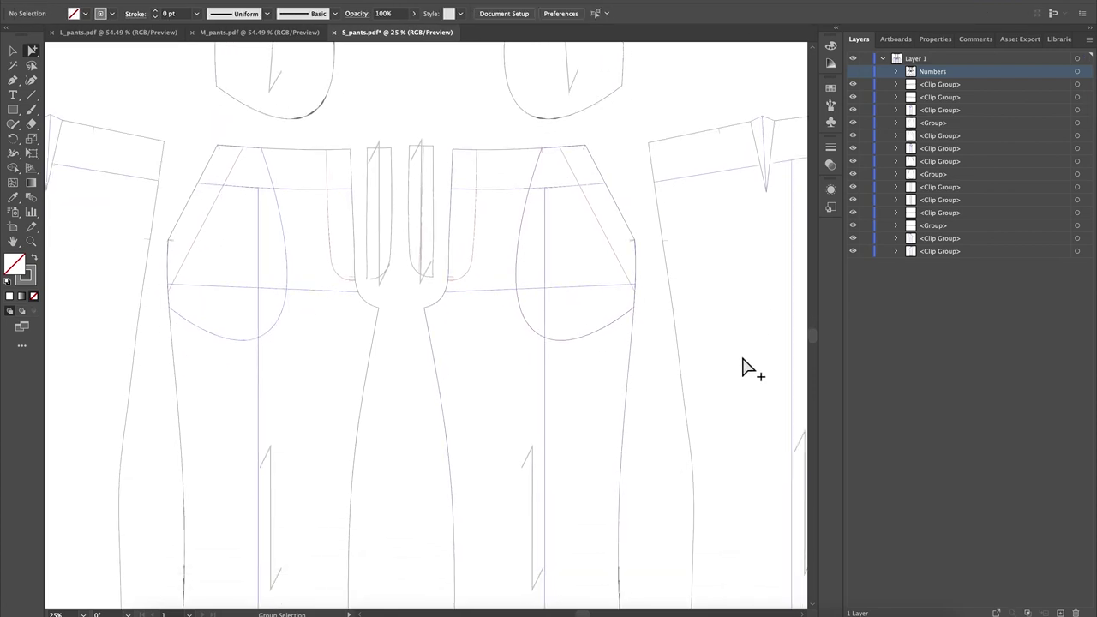
key("super+minus")
key("super+minus")
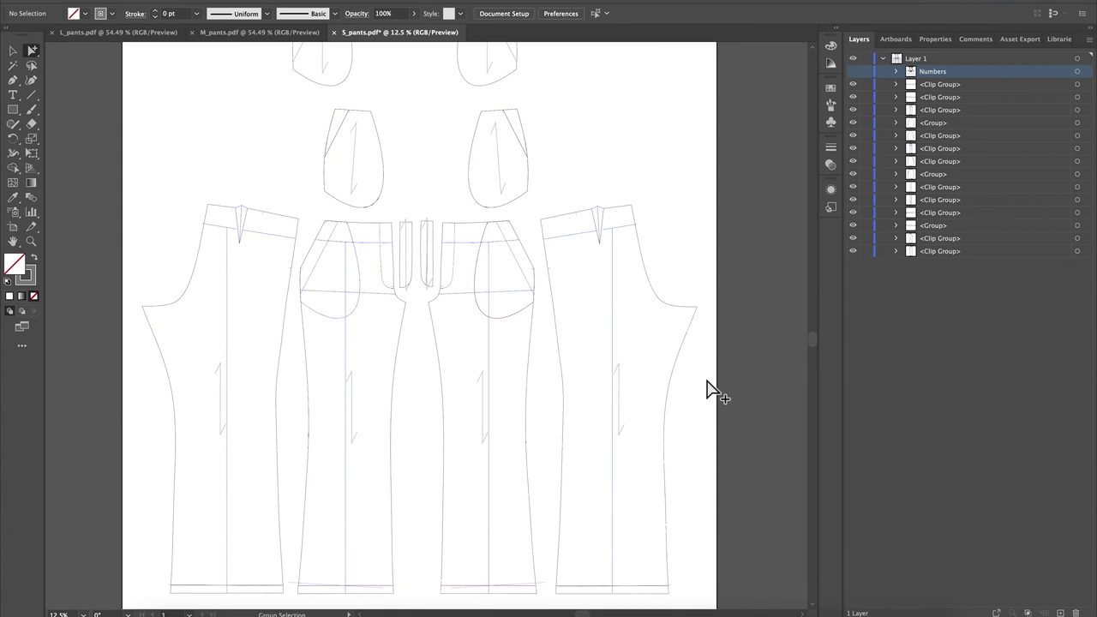
scroll(708, 377, "down", 1)
left_click(599, 214)
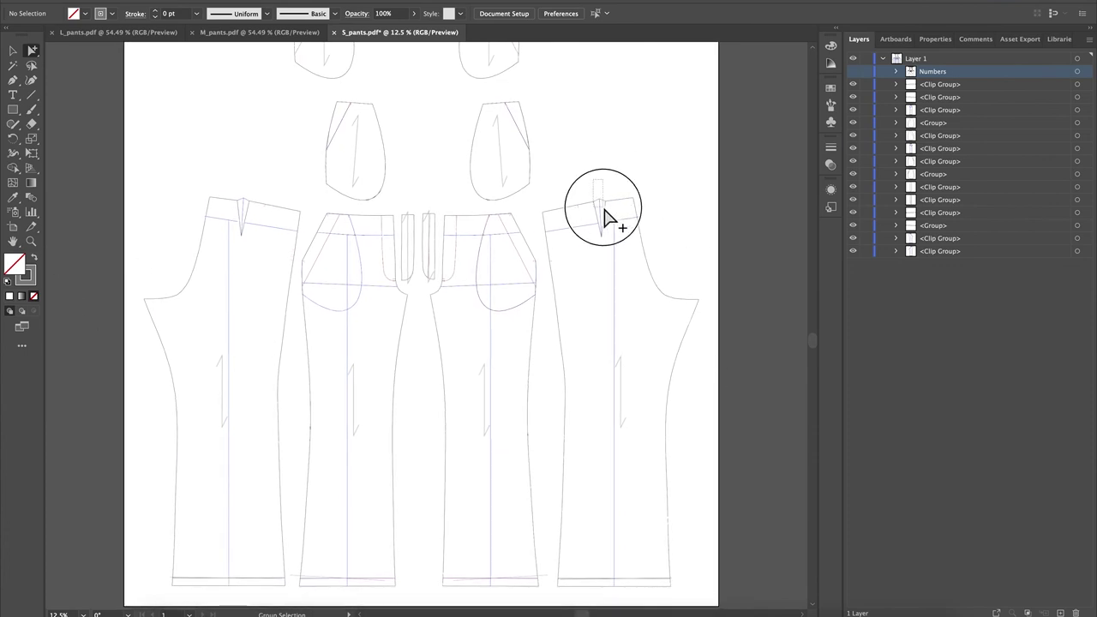
left_click(693, 152)
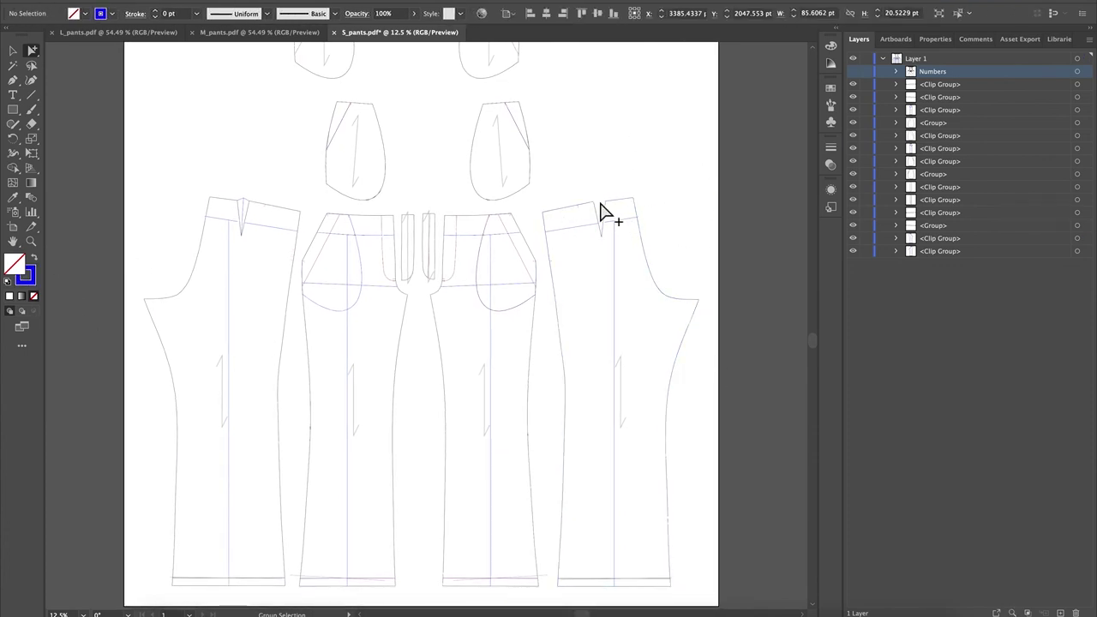
left_click(562, 207)
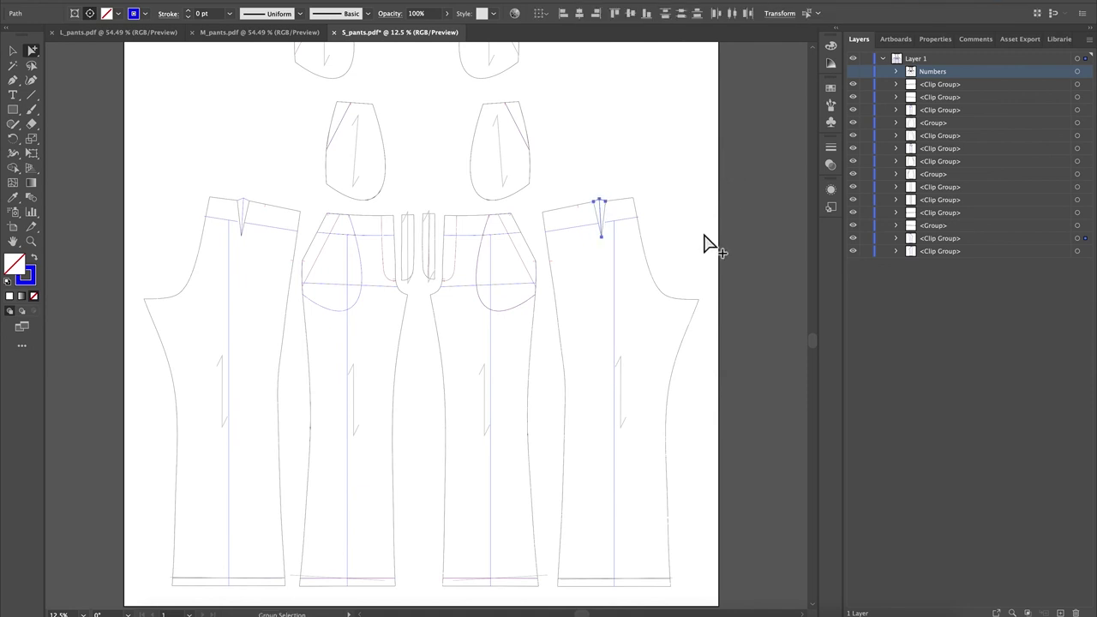
left_click(700, 235)
scroll(718, 230, "down", 2)
scroll(651, 561, "down", 1)
left_click(31, 241)
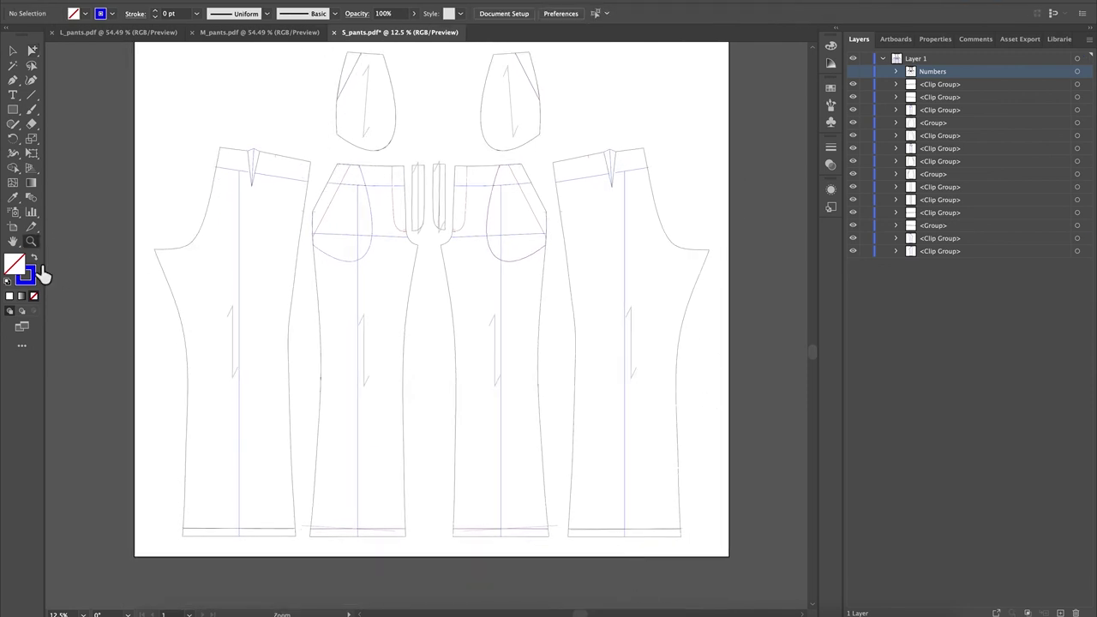
left_click_drag(233, 566, 463, 533)
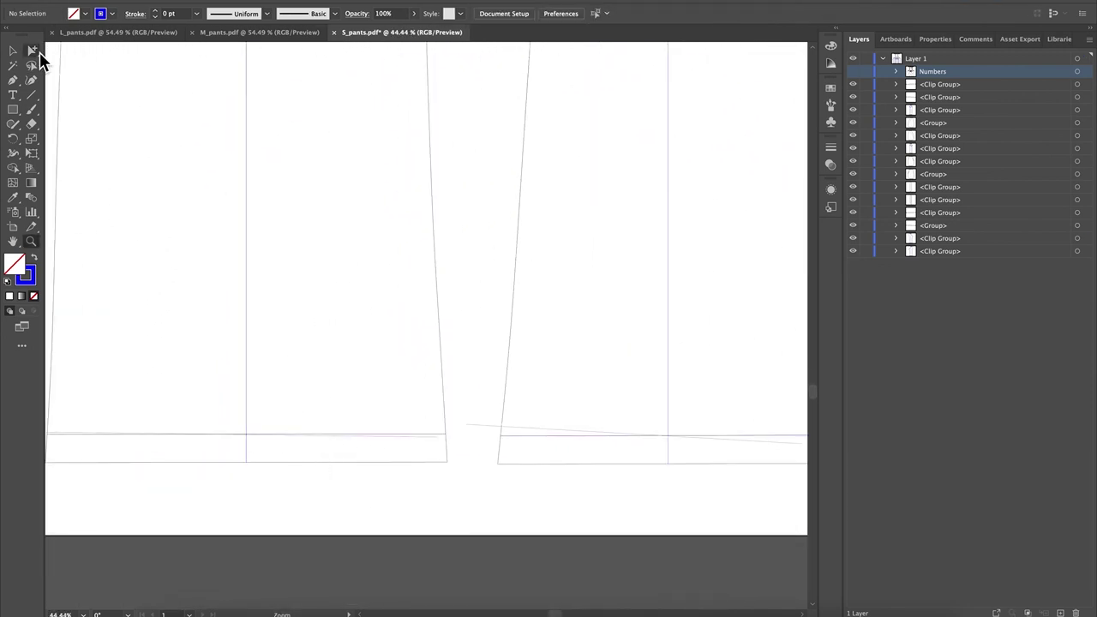
left_click(32, 50)
left_click(420, 437)
key("super+shift+a")
key("super+minus")
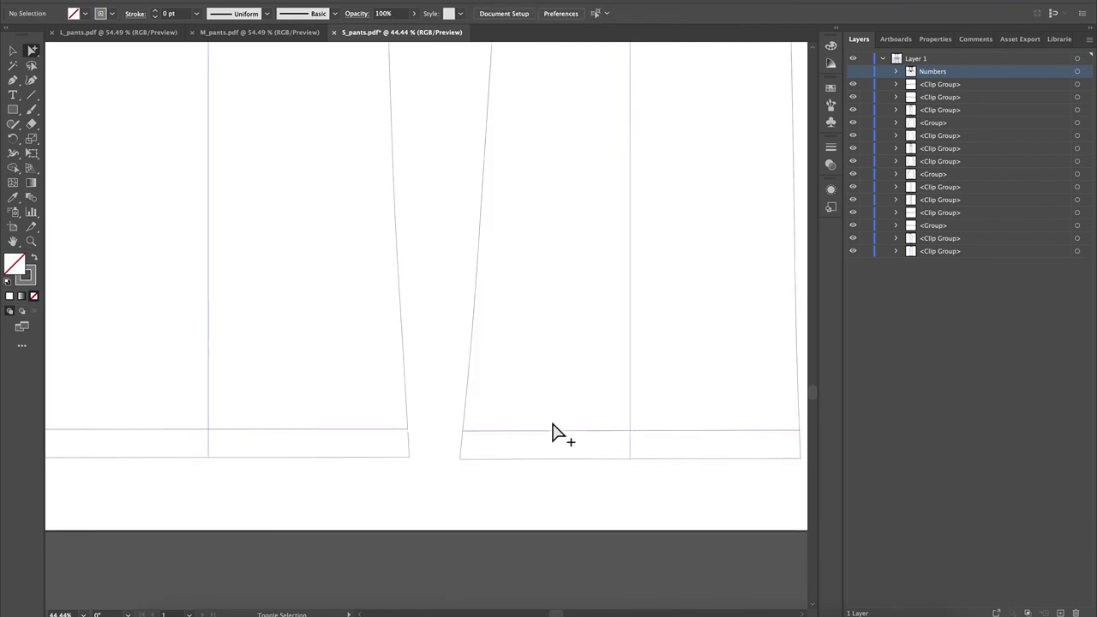
scroll(762, 413, "left", 3)
scroll(762, 413, "right", 3)
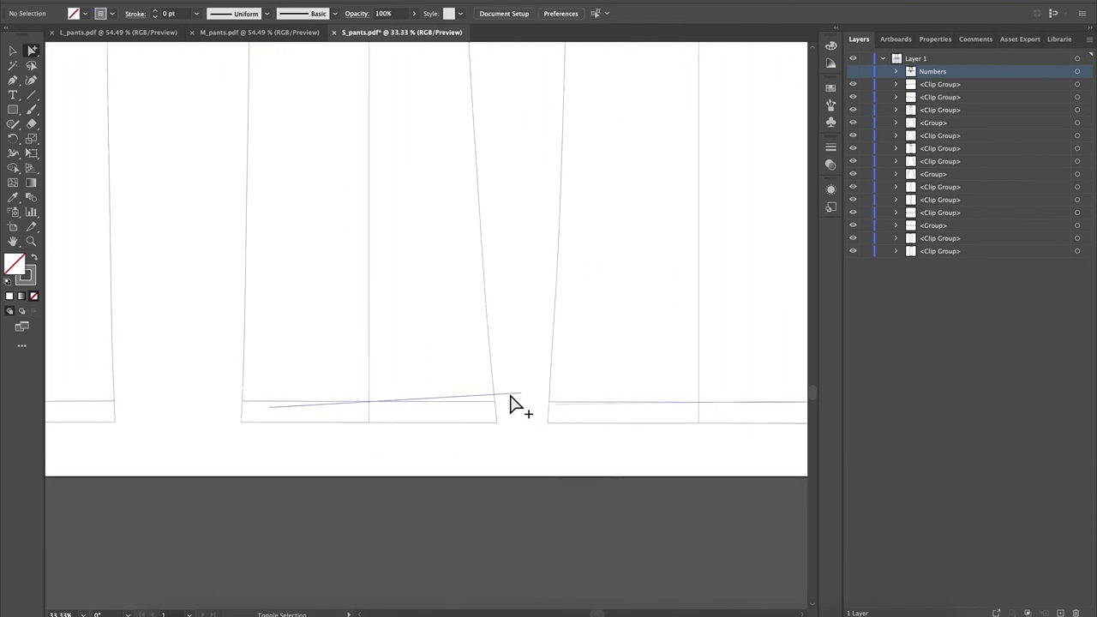
key("super+minus")
key("super+minus")
key("super+minus")
scroll(747, 269, "up", 3)
scroll(746, 269, "left", 2)
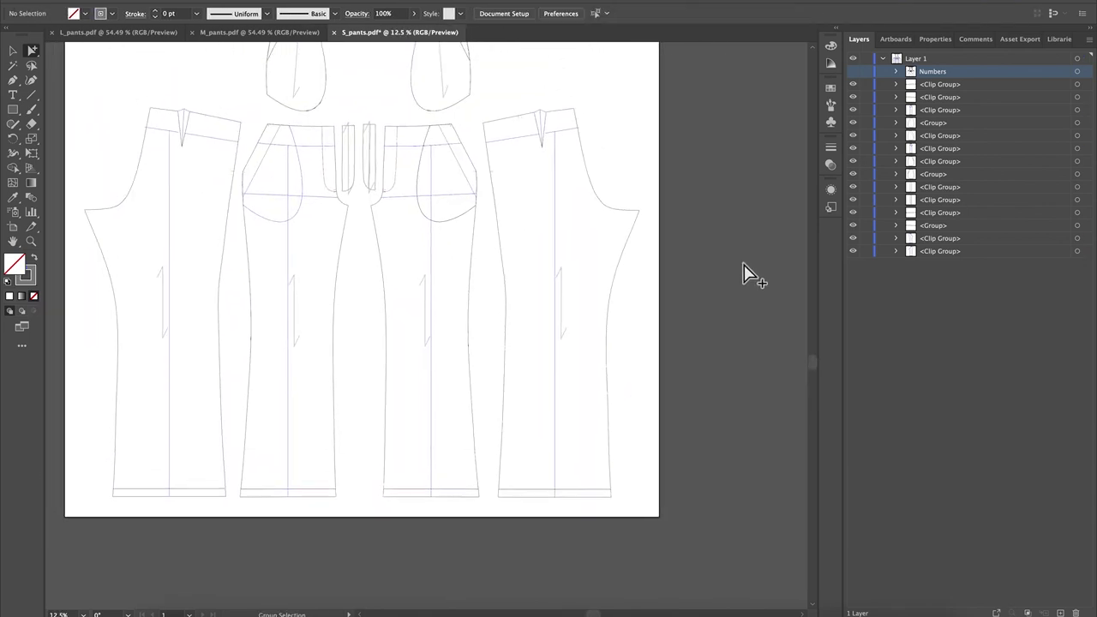
scroll(754, 301, "up", 10)
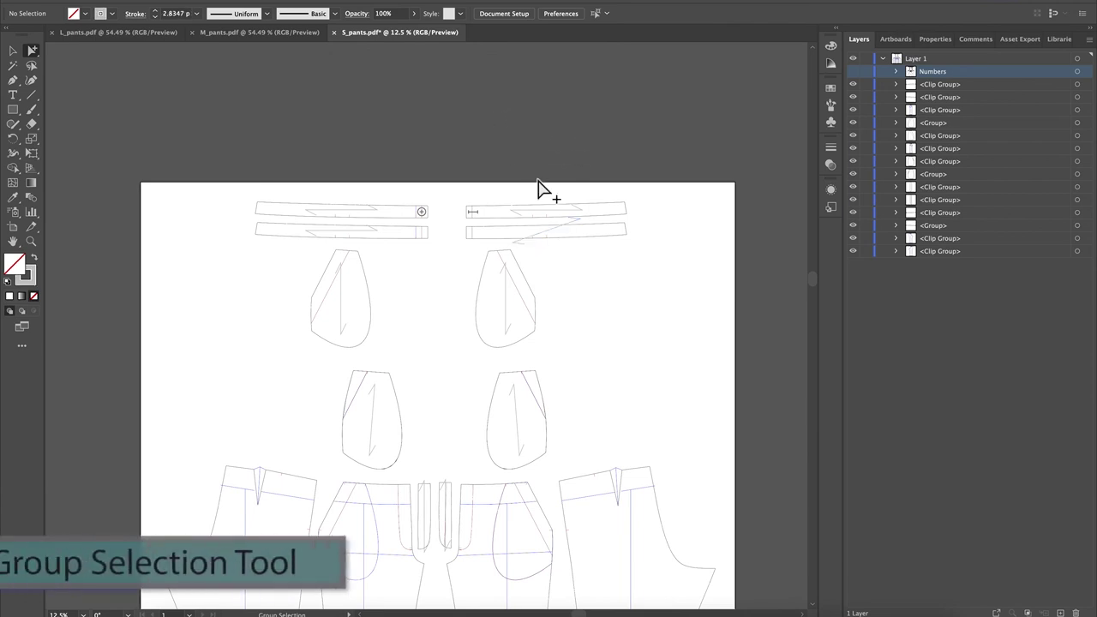
Rotate the right waistband's zigzag grain line via its bounding box so it runs along the piece
left_click(545, 236)
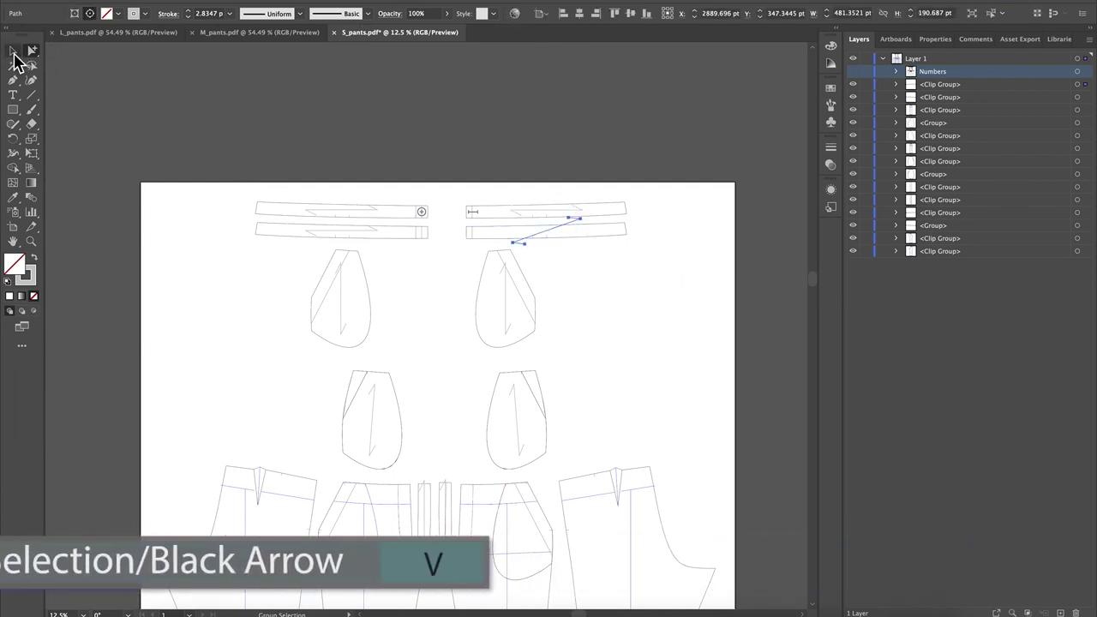
left_click(14, 53)
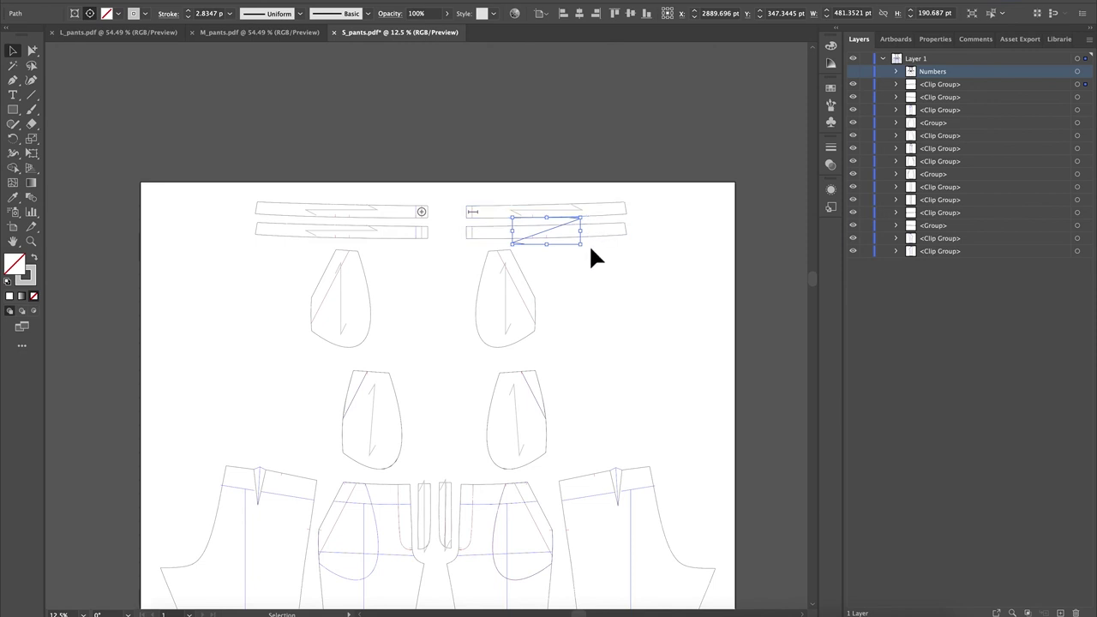
left_click_drag(591, 253, 580, 262)
Deselect the rotated grain line and zoom out to view the whole S_pants artboard
left_click(790, 203)
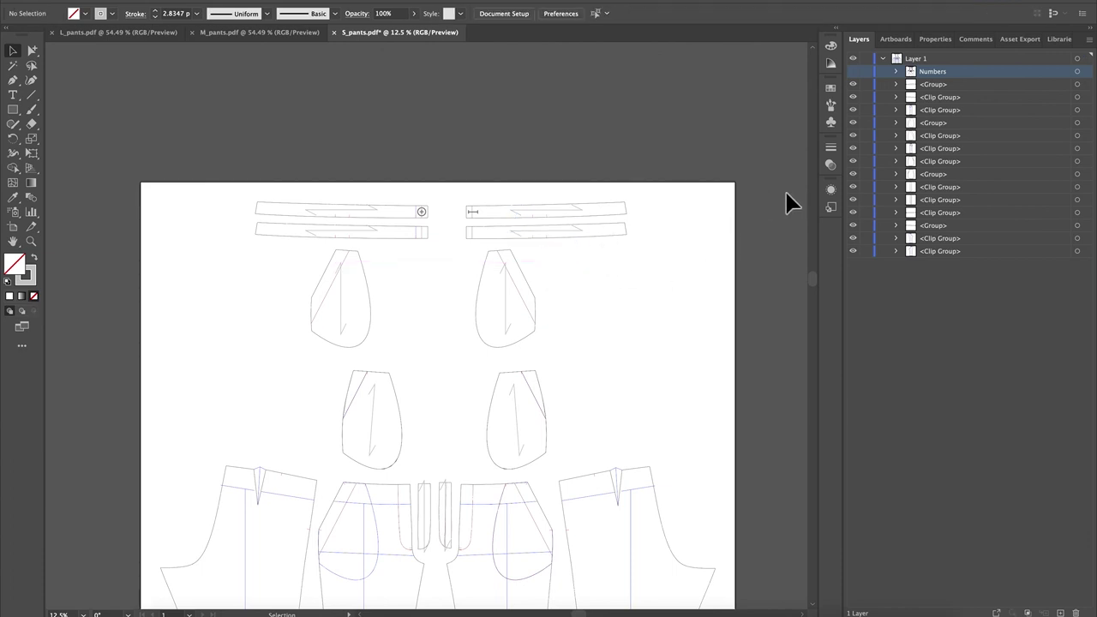
scroll(787, 229, "down", 1)
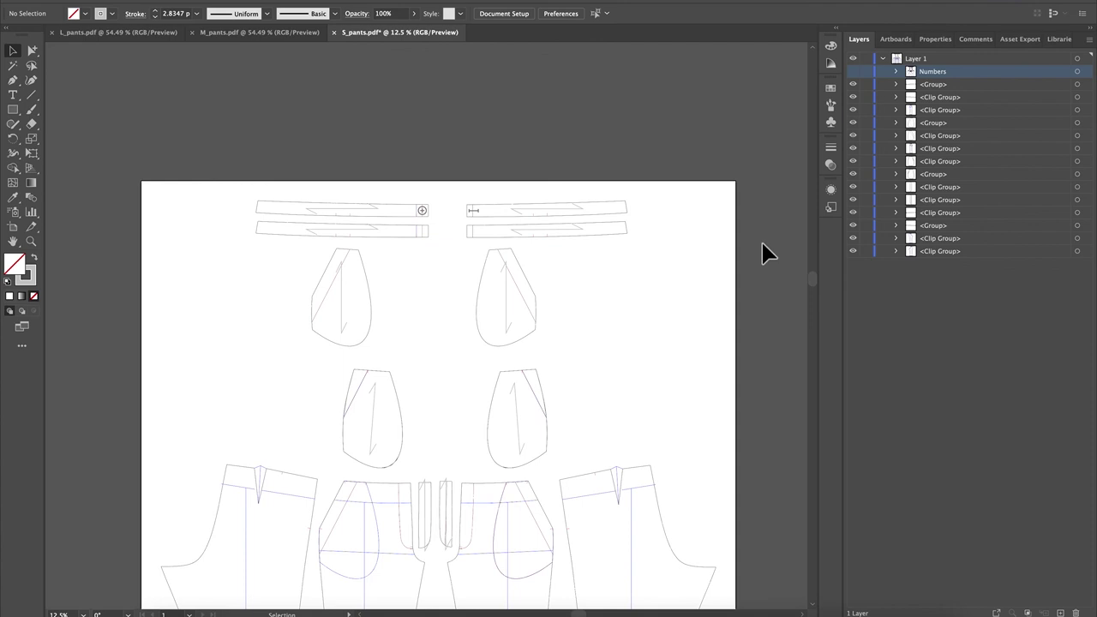
key("super+minus")
scroll(548, 188, "down", 3)
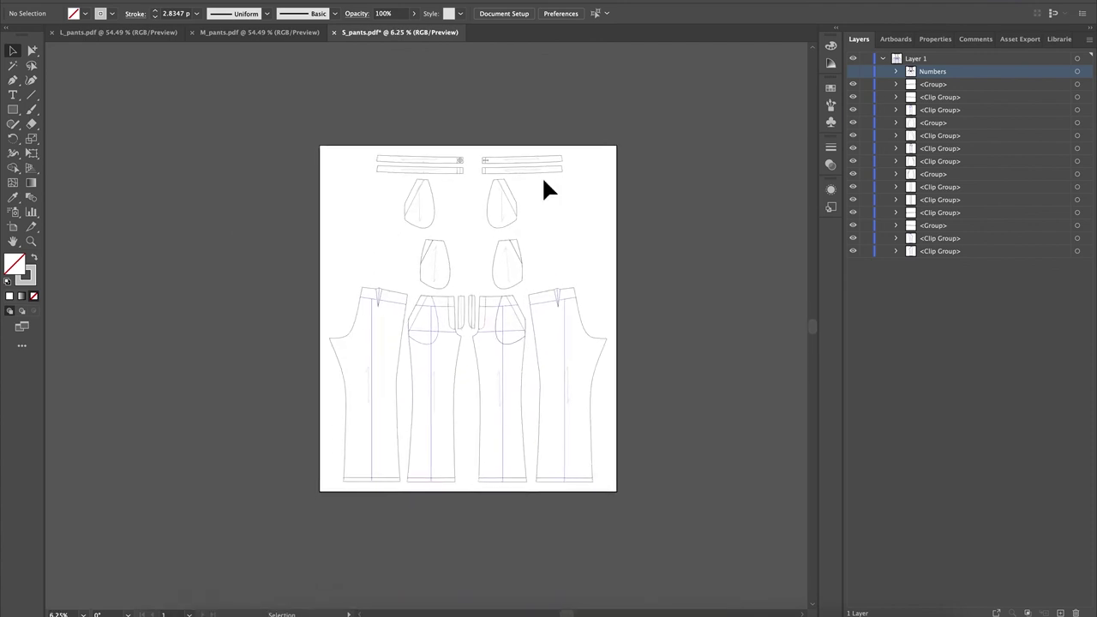